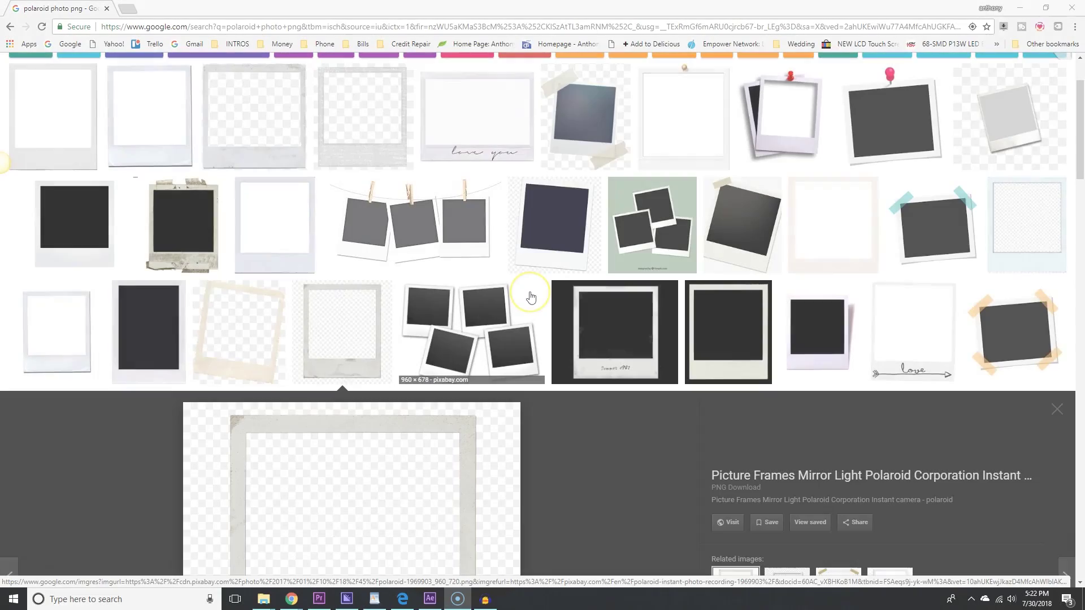
Open the polaroid frame's kisspng source page from the Google Images preview.
scroll(526, 293, "up", 2)
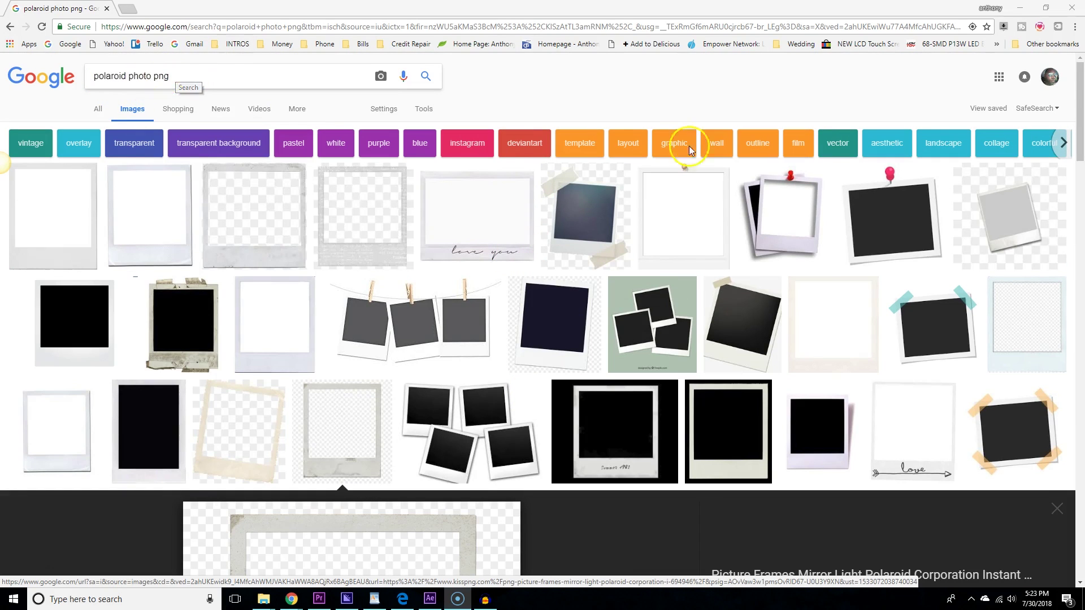
scroll(630, 322, "down", 4)
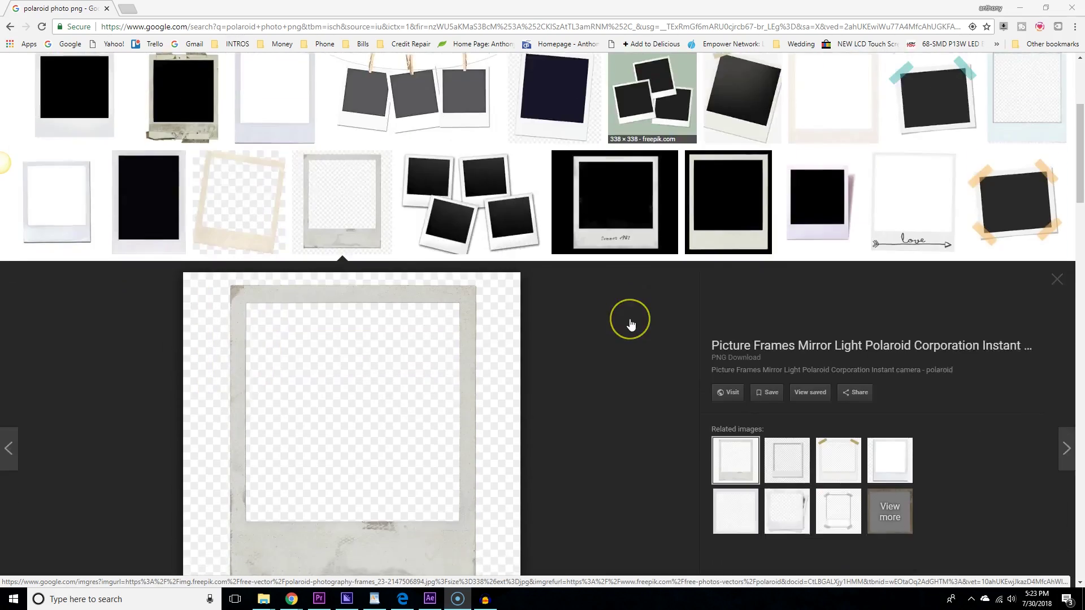
scroll(630, 322, "down", 15)
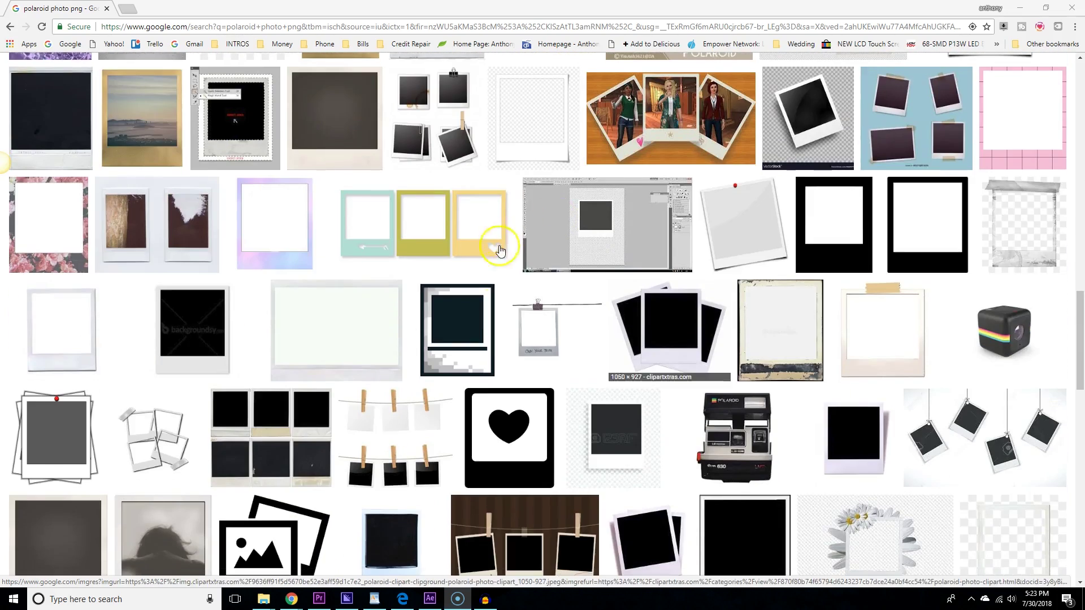
scroll(573, 290, "down", 5)
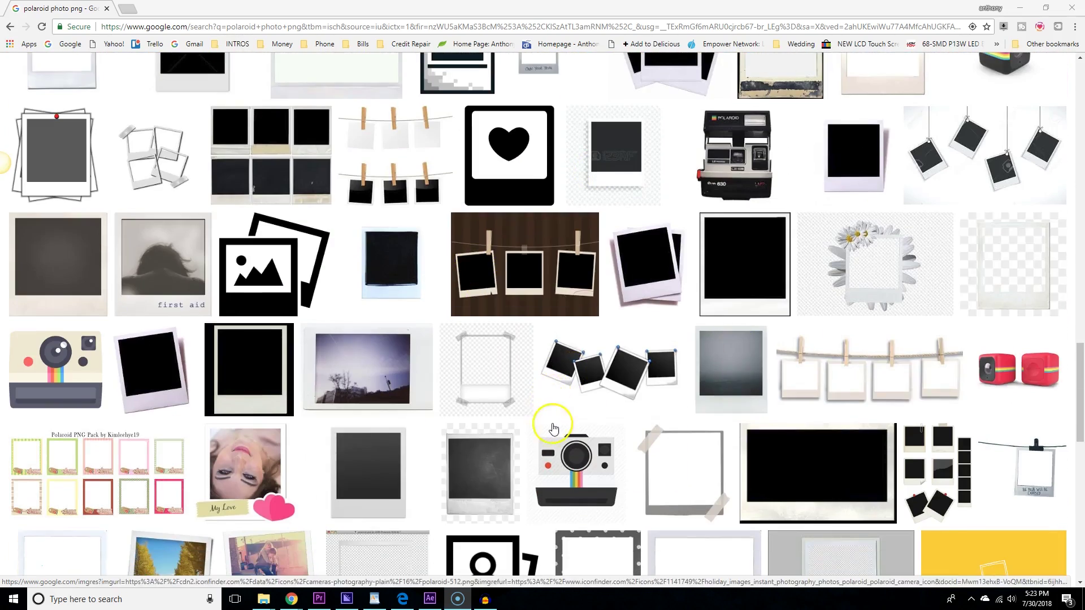
scroll(553, 429, "up", 20)
scroll(481, 366, "down", 2)
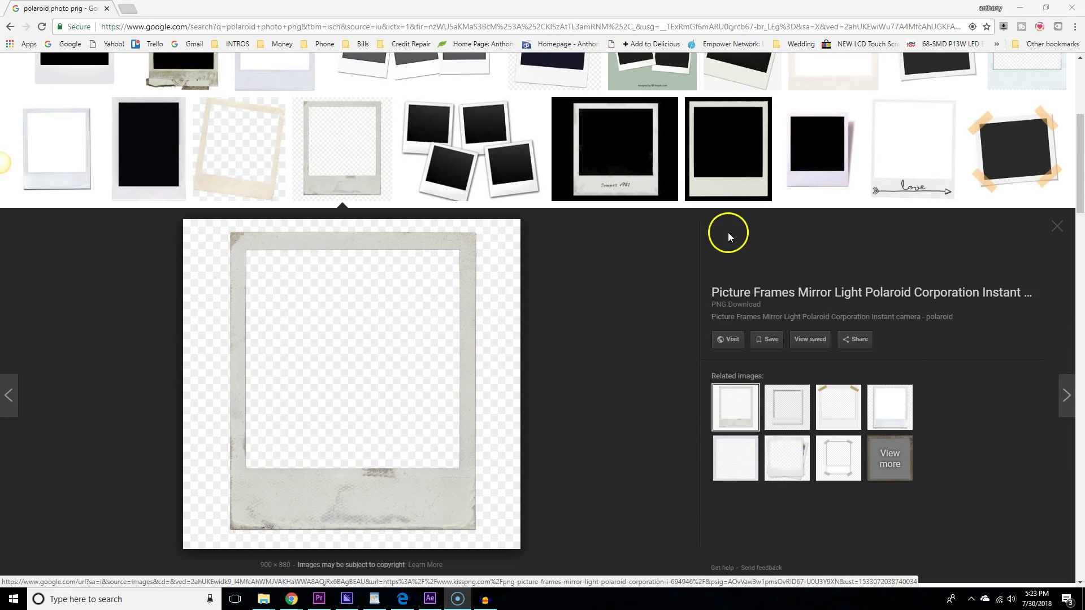
left_click(406, 394)
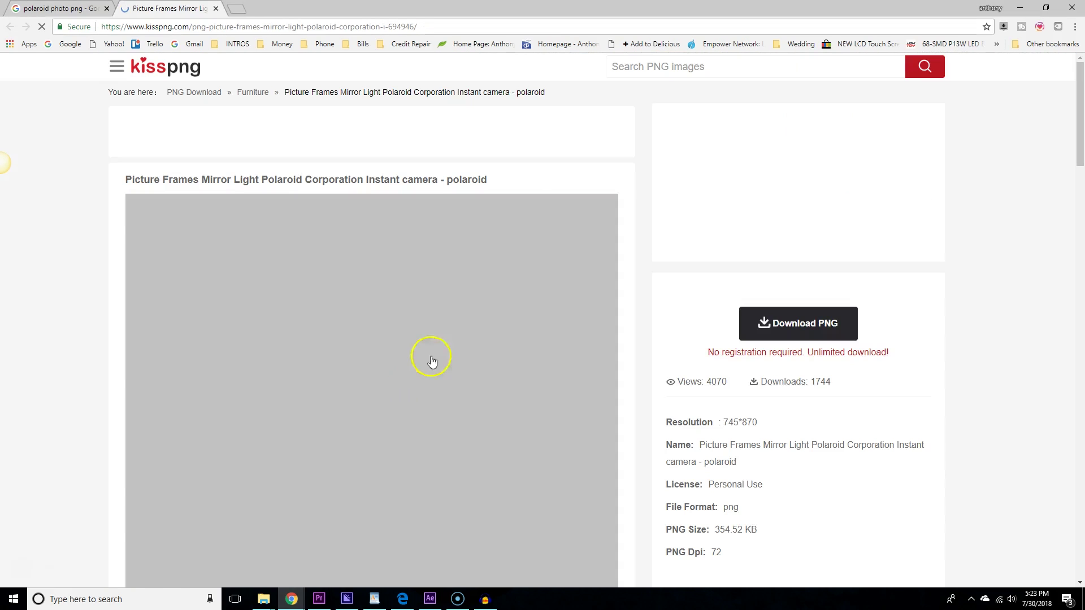
Download the polaroid frame PNG from kisspng, passing the robot check.
scroll(621, 339, "down", 1)
left_click(808, 271)
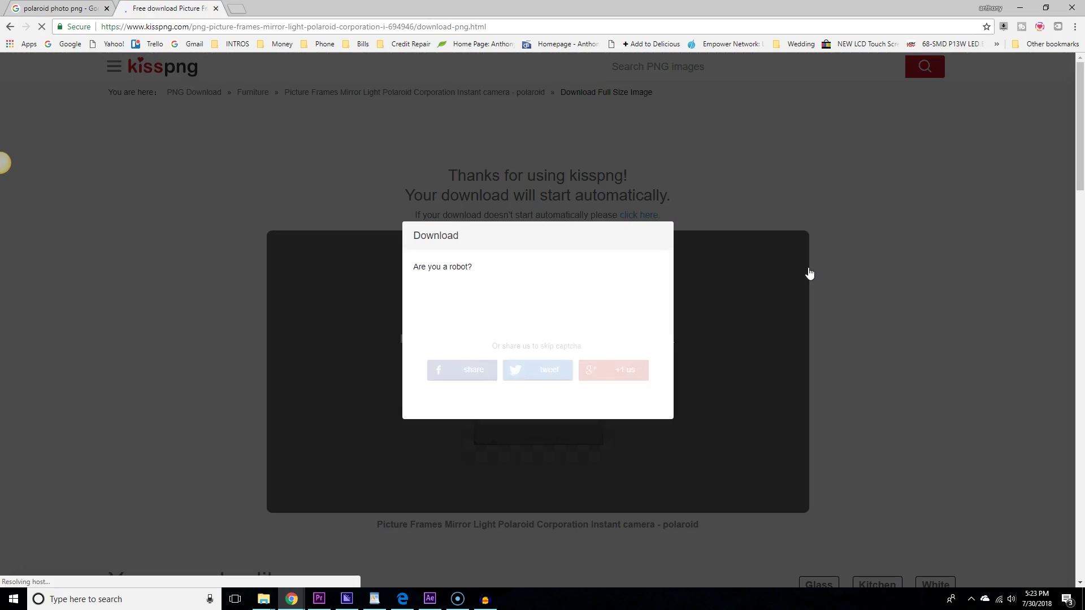
left_click(465, 307)
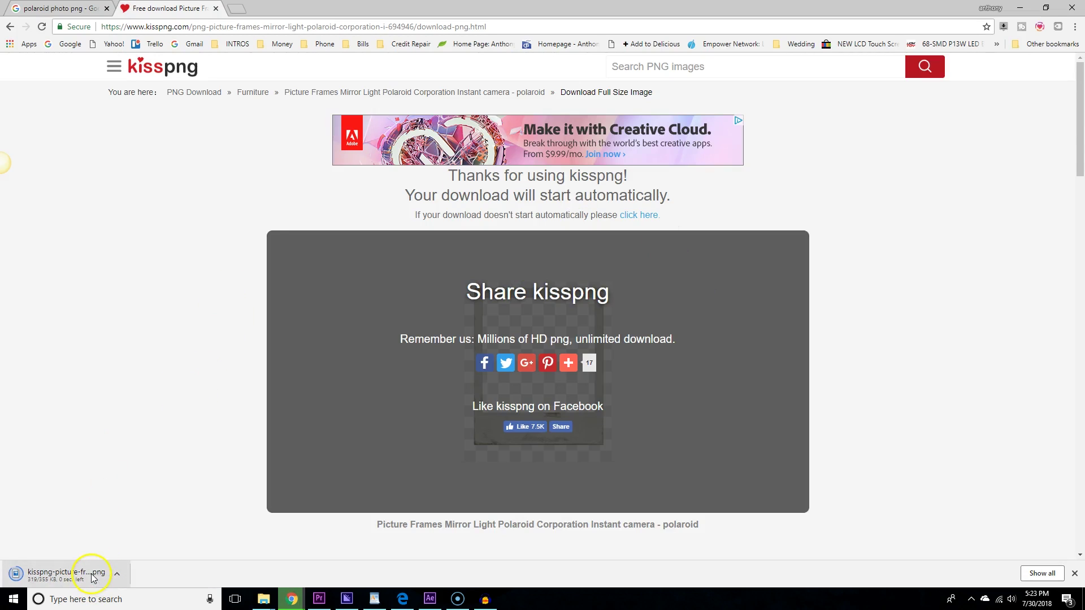
Copy the downloaded frame file onto the desktop and minimize Chrome.
left_click(1044, 9)
left_click_drag(891, 14, 924, 92)
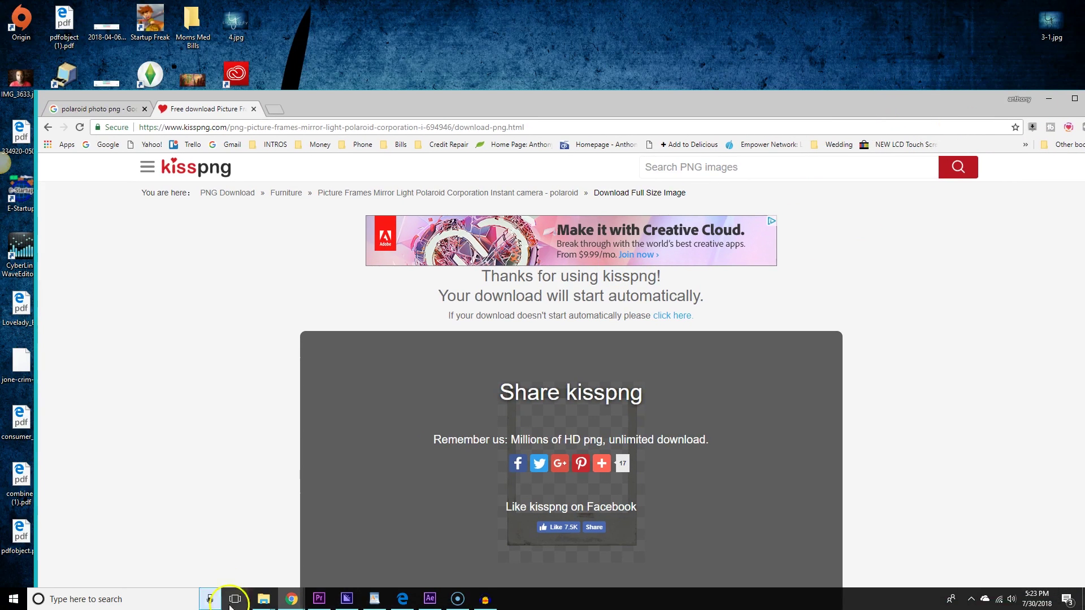
scroll(299, 390, "down", 15)
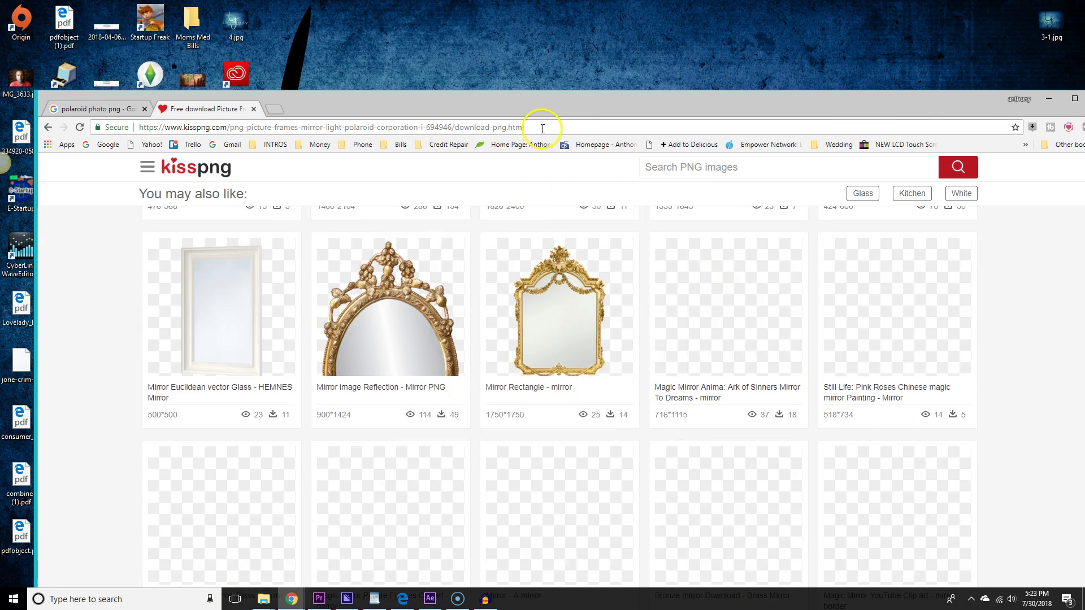
left_click_drag(543, 113, 584, 31)
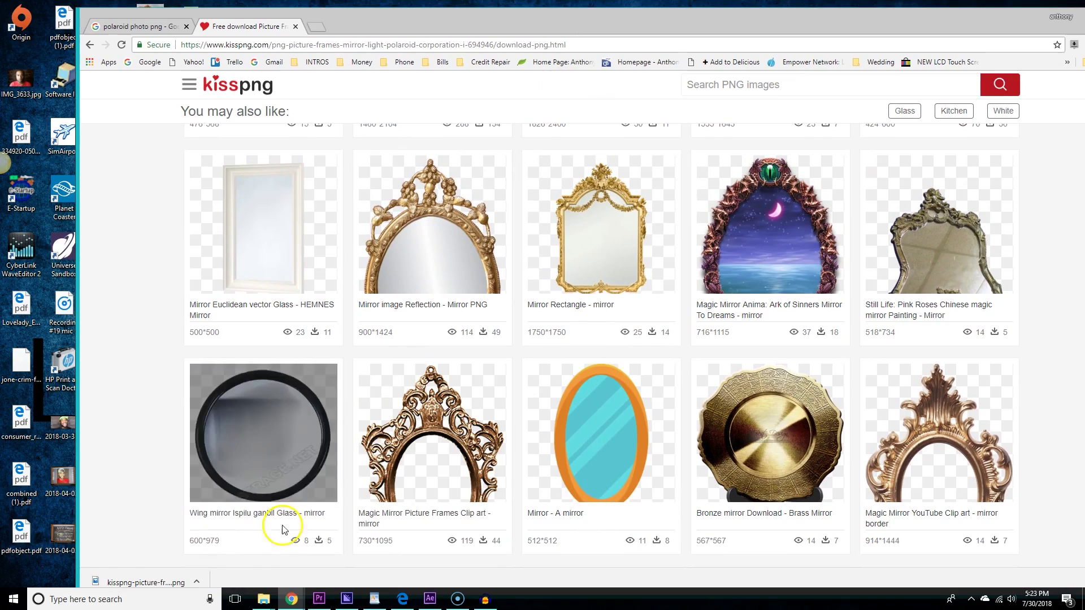
left_click_drag(146, 581, 985, 31)
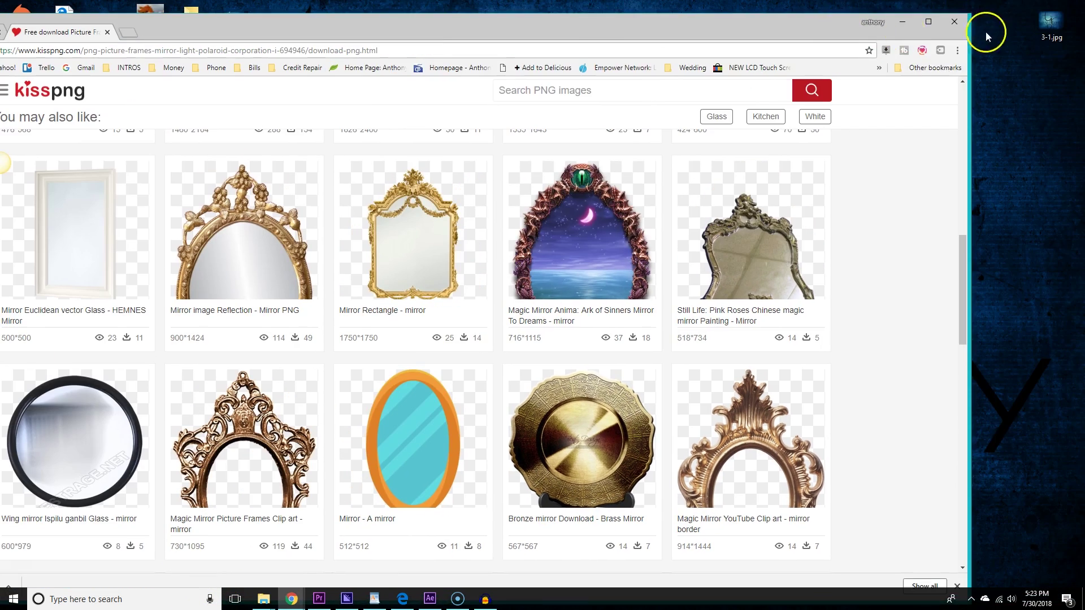
left_click(901, 23)
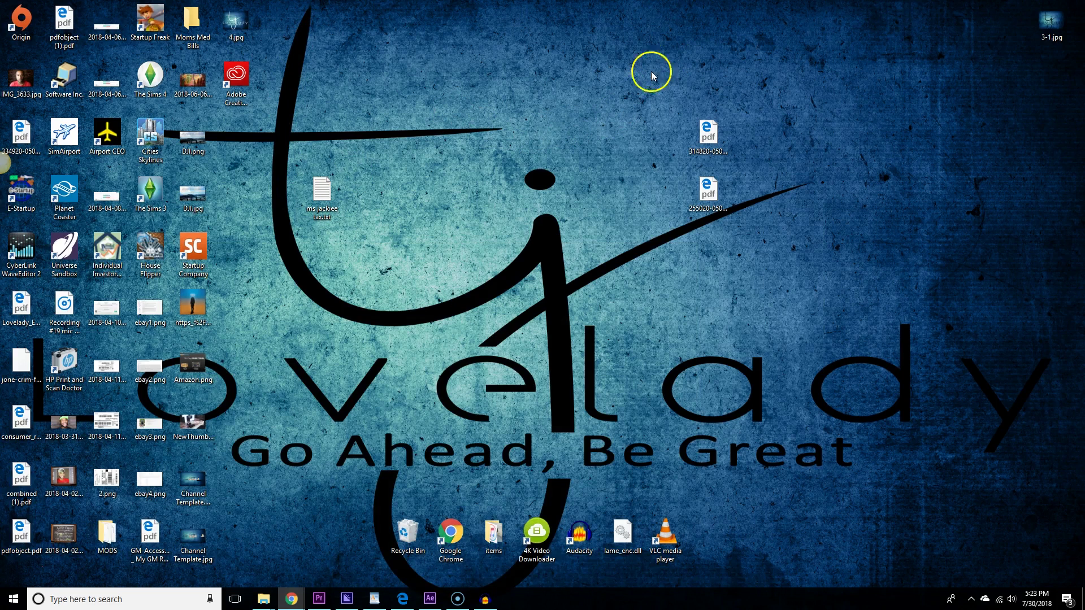
Search Windows for 'photo' and launch Adobe Photoshop CC 2018.
left_click(157, 598)
type("photo")
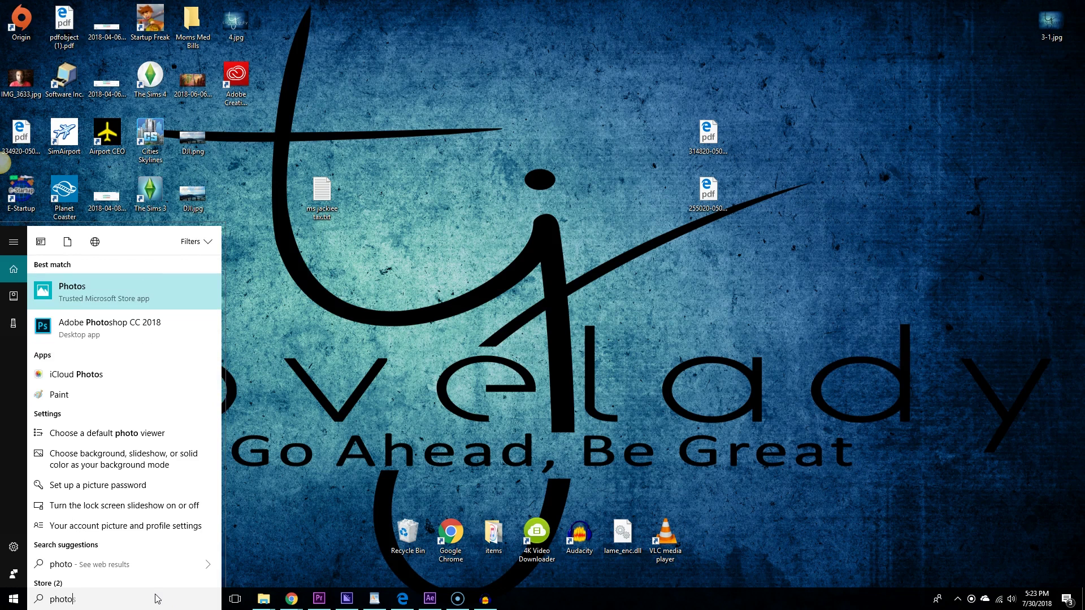
left_click(120, 330)
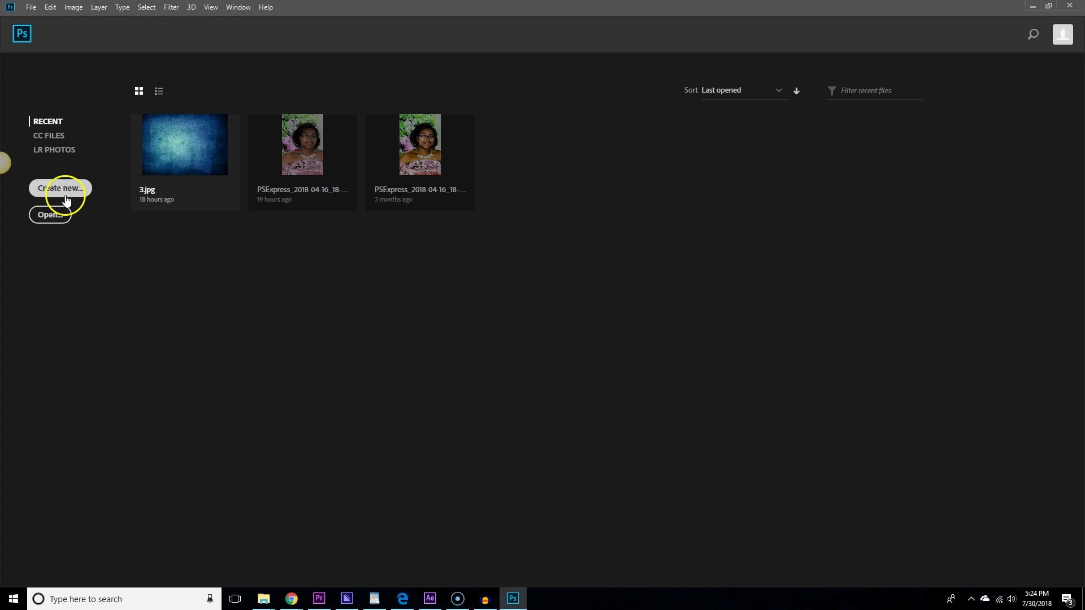
Create a blank 2560×1440 document, then open the kisspng polaroid PNG from the Desktop.
left_click(63, 192)
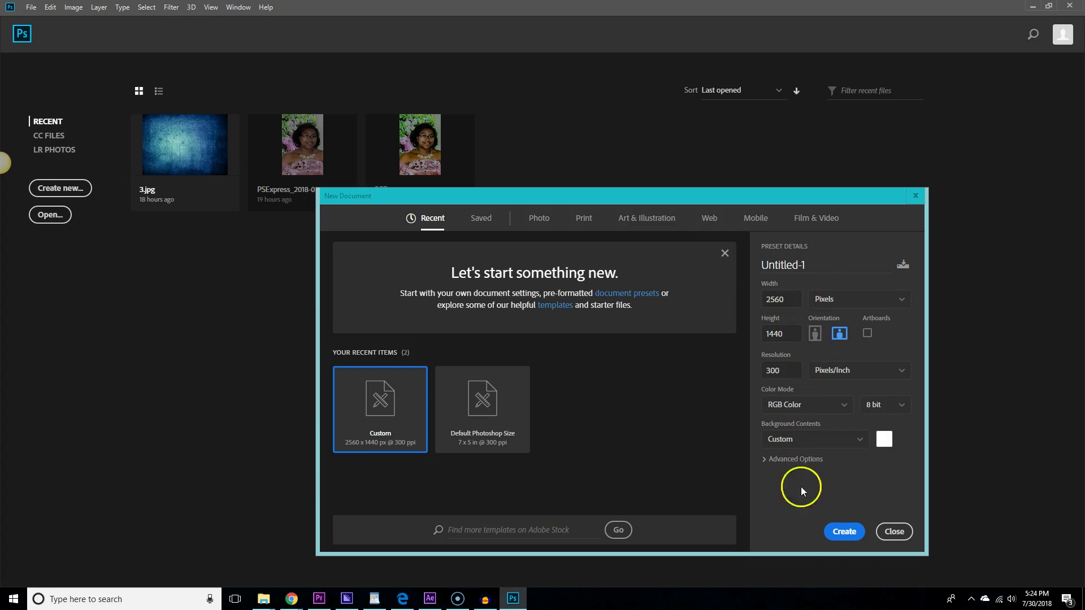
left_click(851, 534)
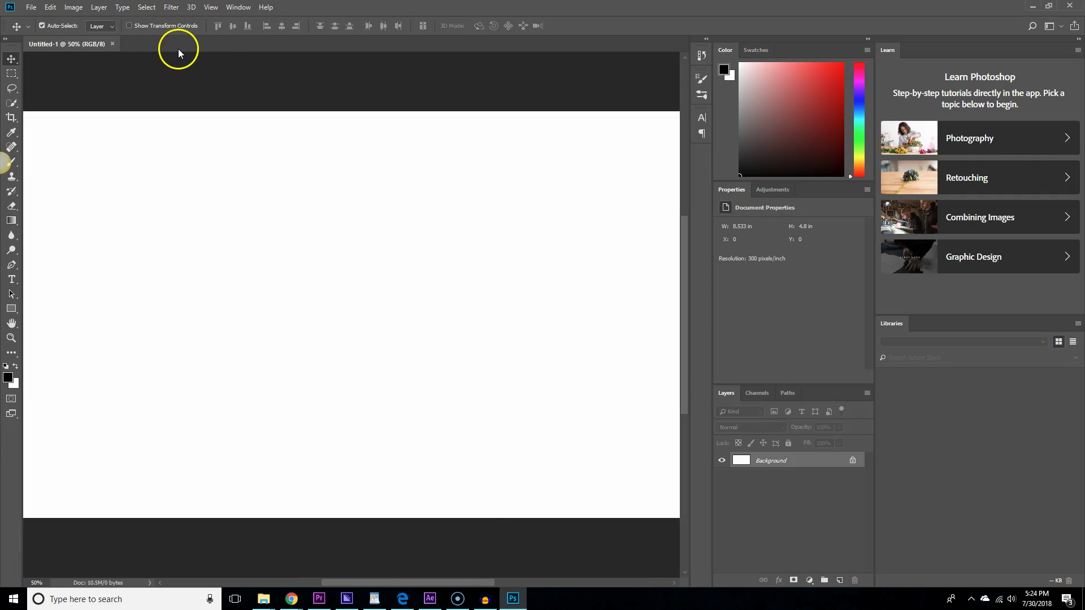
left_click(31, 7)
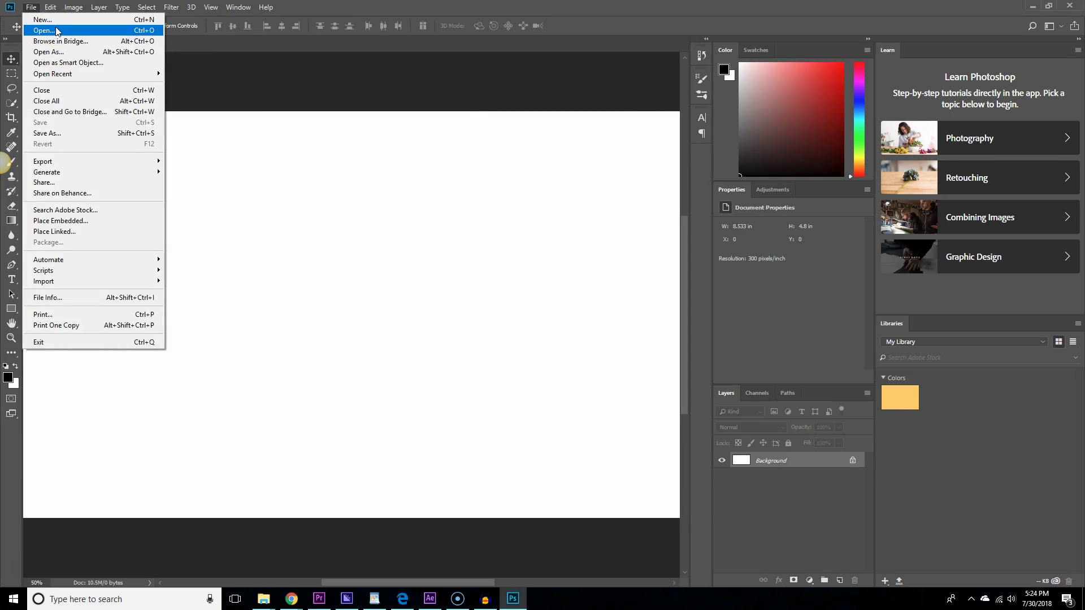
left_click(57, 30)
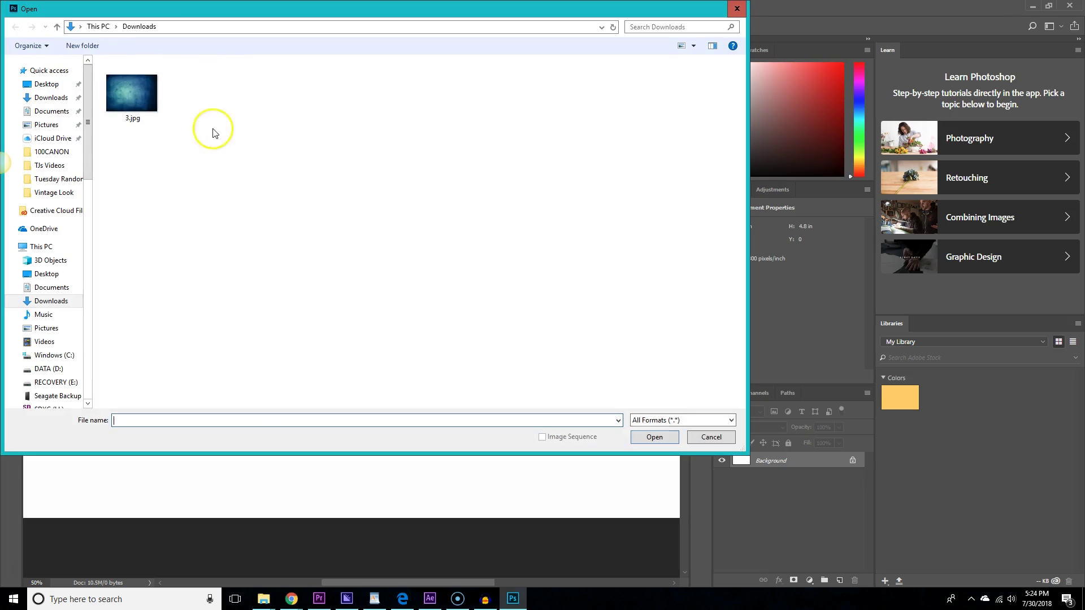
left_click(51, 86)
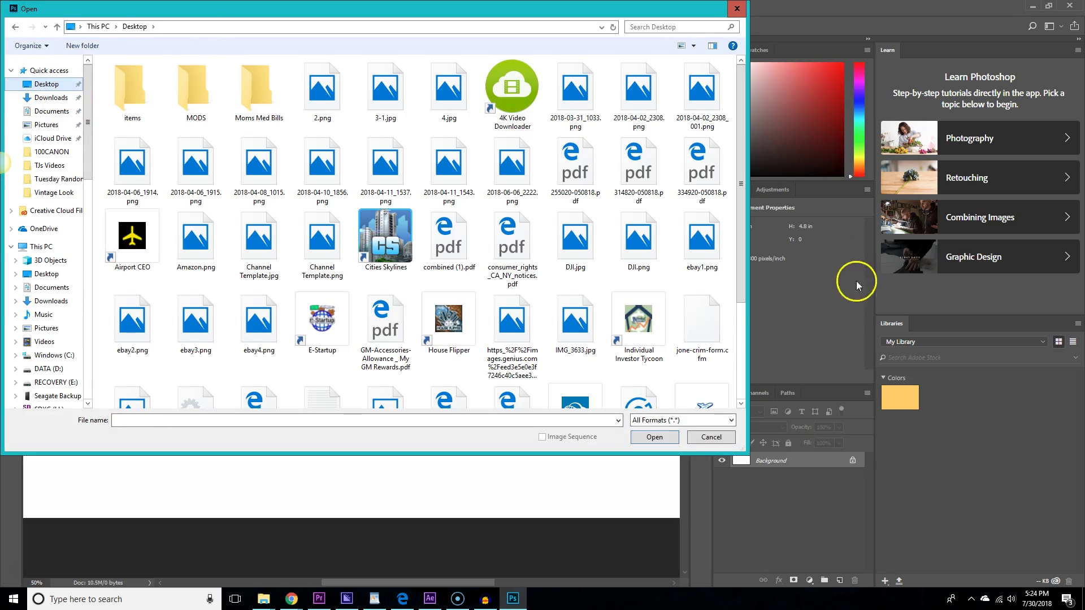
scroll(654, 345, "down", 3)
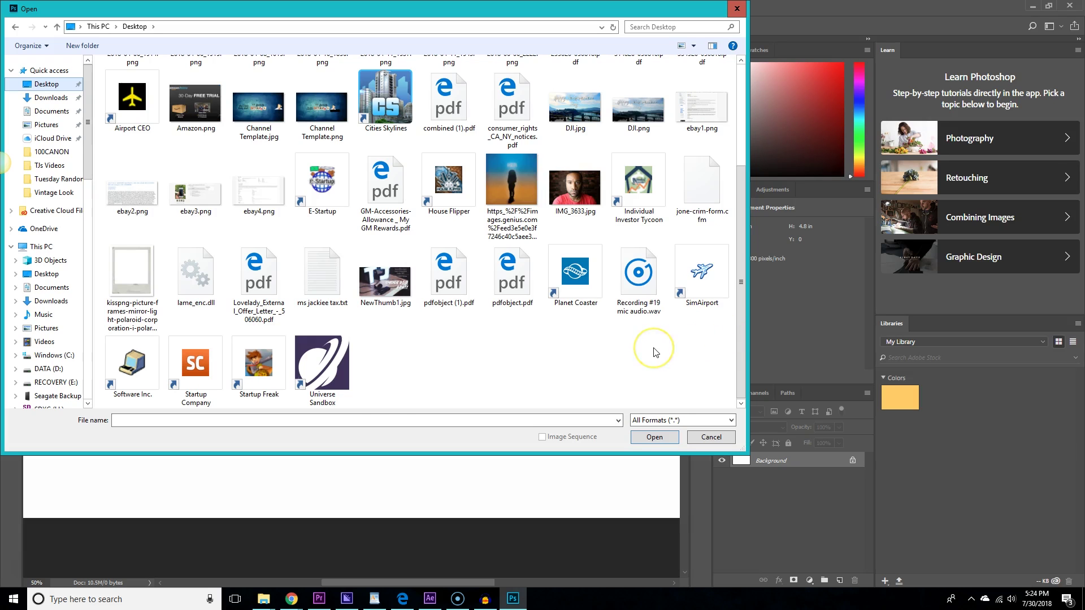
scroll(656, 352, "up", 2)
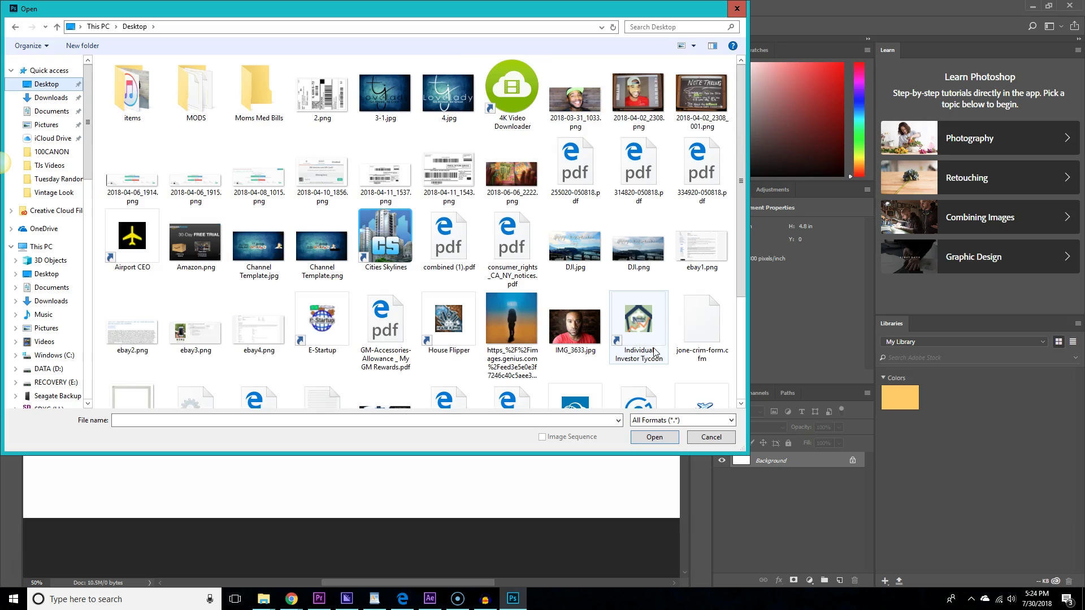
scroll(654, 352, "down", 2)
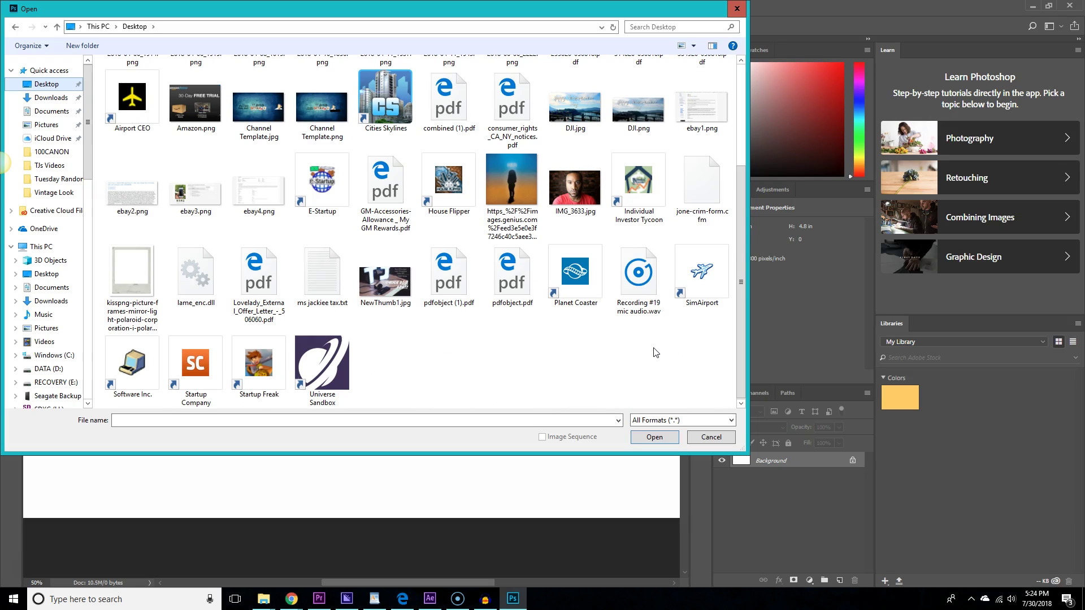
left_click(138, 291)
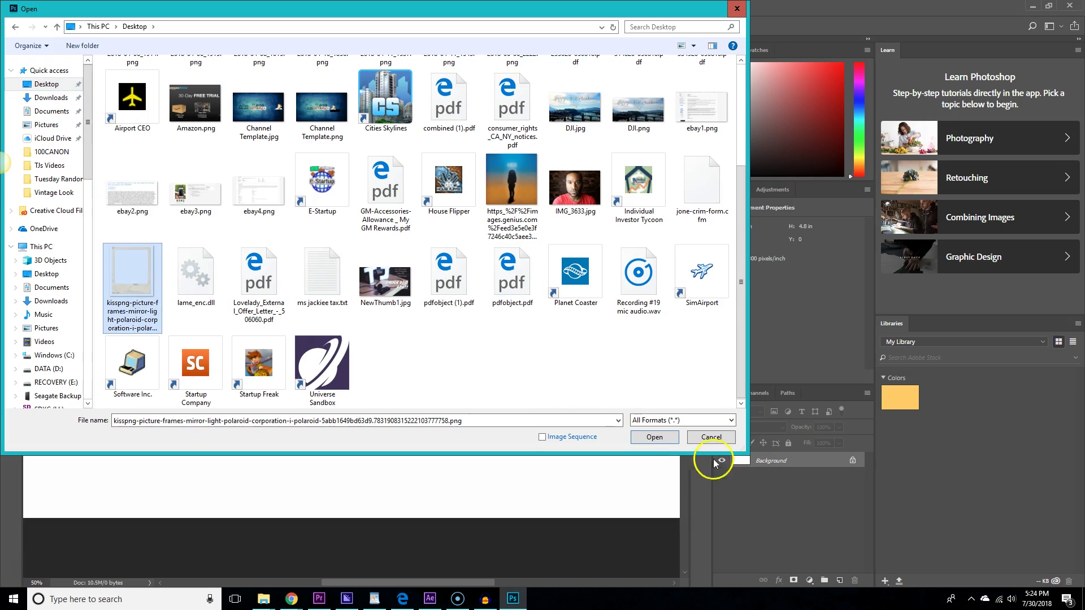
left_click(655, 438)
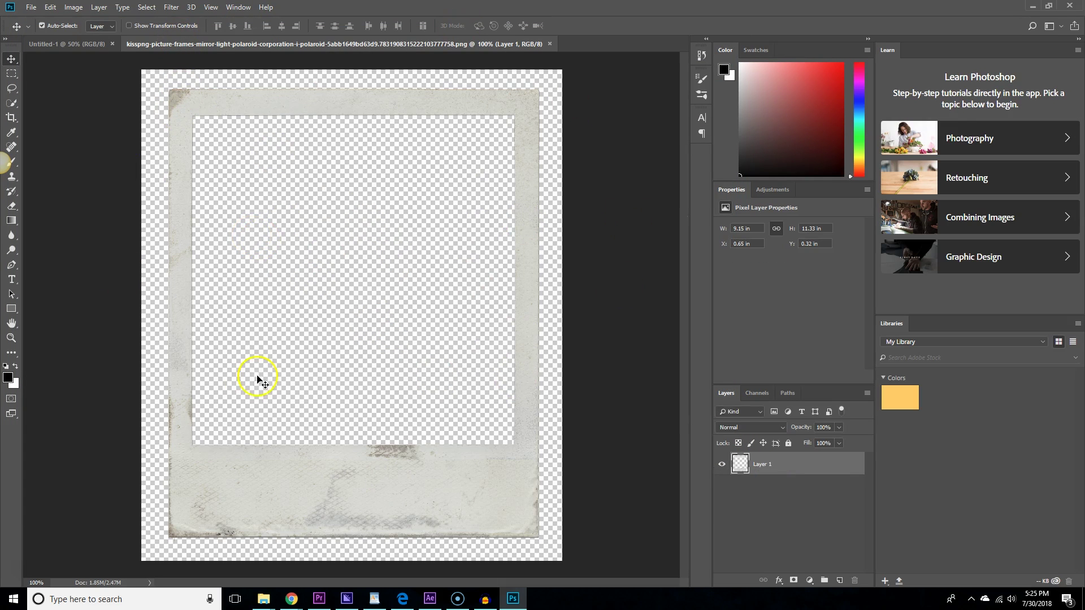
Nudge the polaroid frame on its canvas and open the portrait IMG_3633.jpg.
left_click_drag(270, 468, 288, 472)
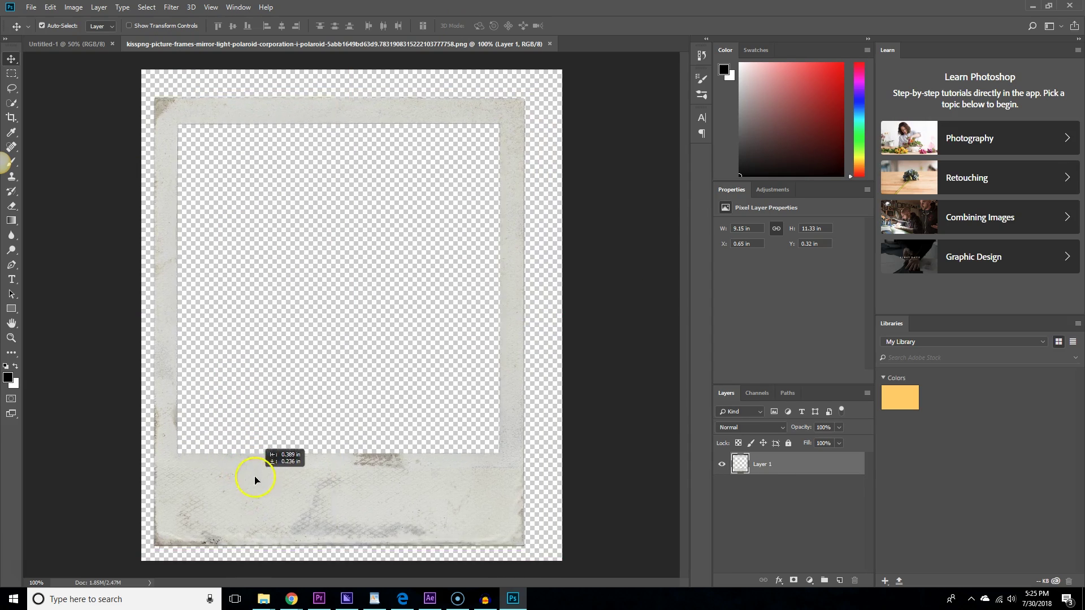
mouse_move(255, 479)
left_mouse_down()
mouse_move(250, 456)
mouse_move(277, 461)
mouse_move(264, 463)
mouse_move(271, 473)
left_mouse_up()
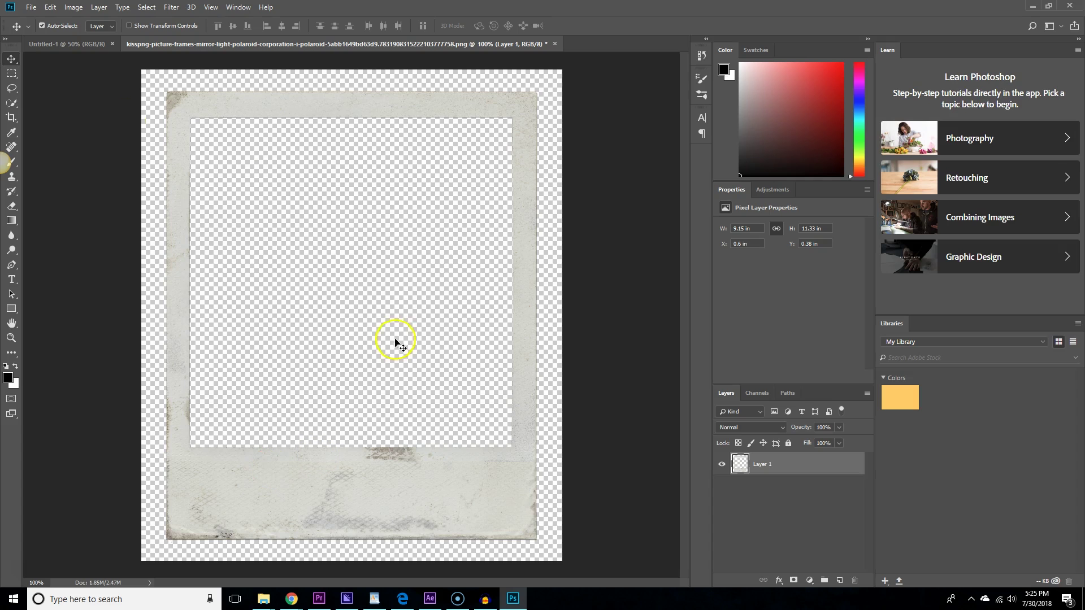
left_click(31, 7)
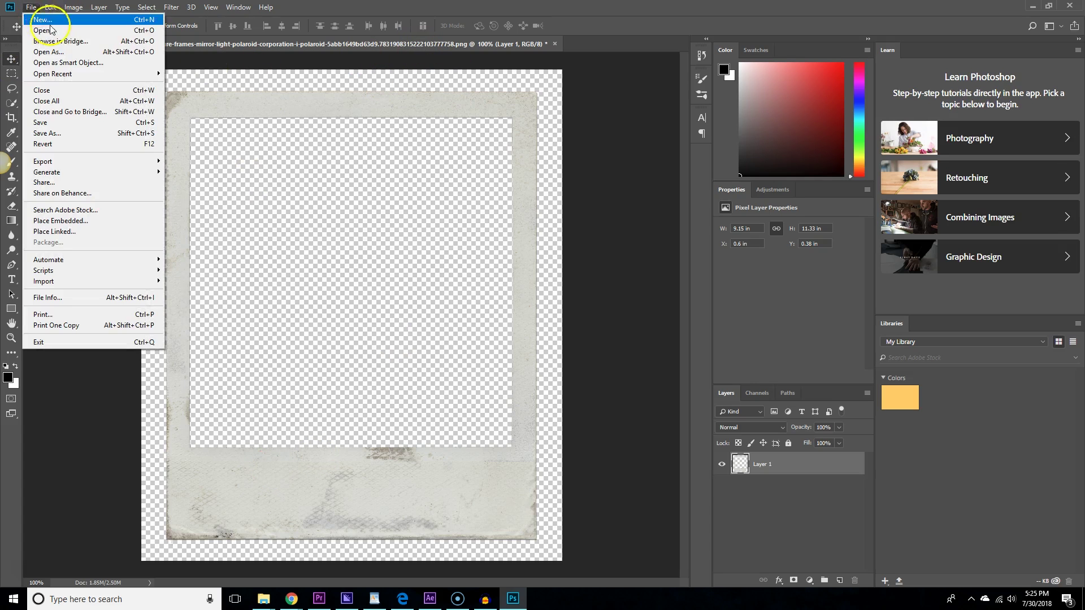
left_click(56, 30)
scroll(565, 226, "down", 3)
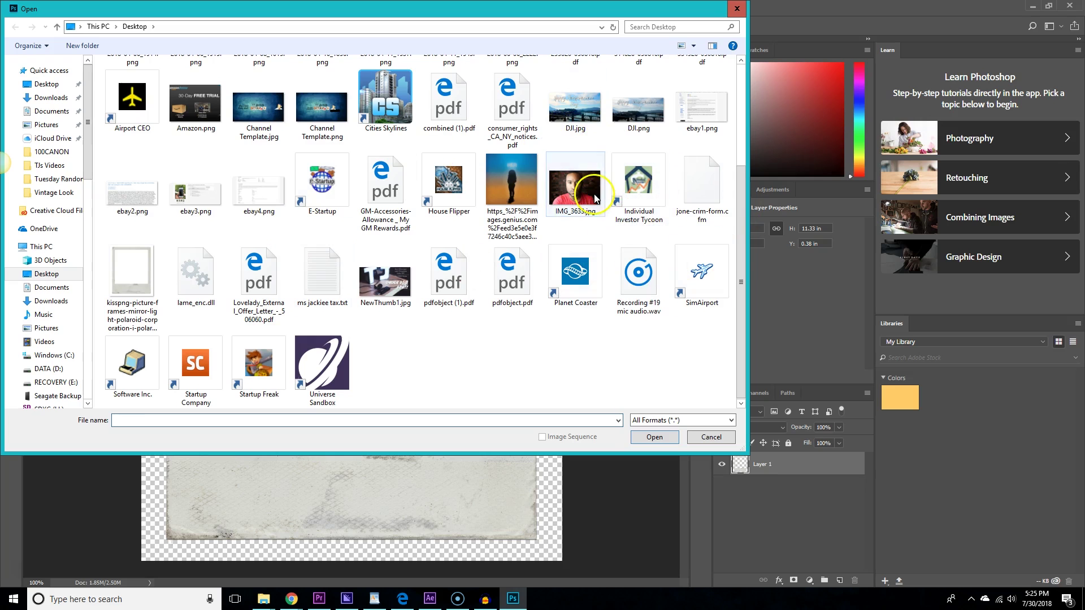
left_click(575, 189)
left_click(654, 437)
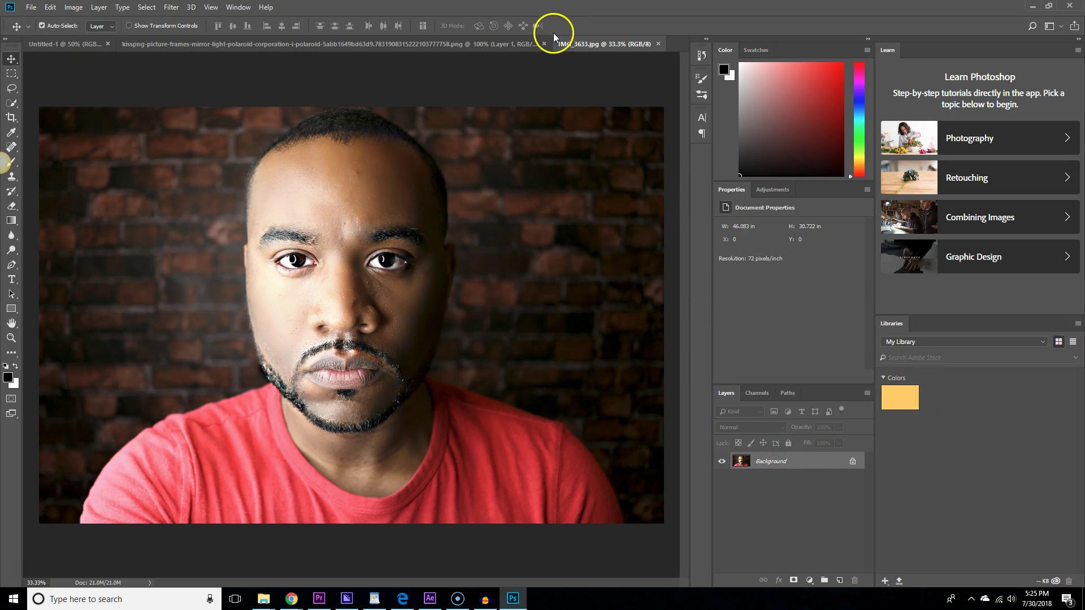
left_click_drag(601, 43, 460, 46)
right_click(767, 460)
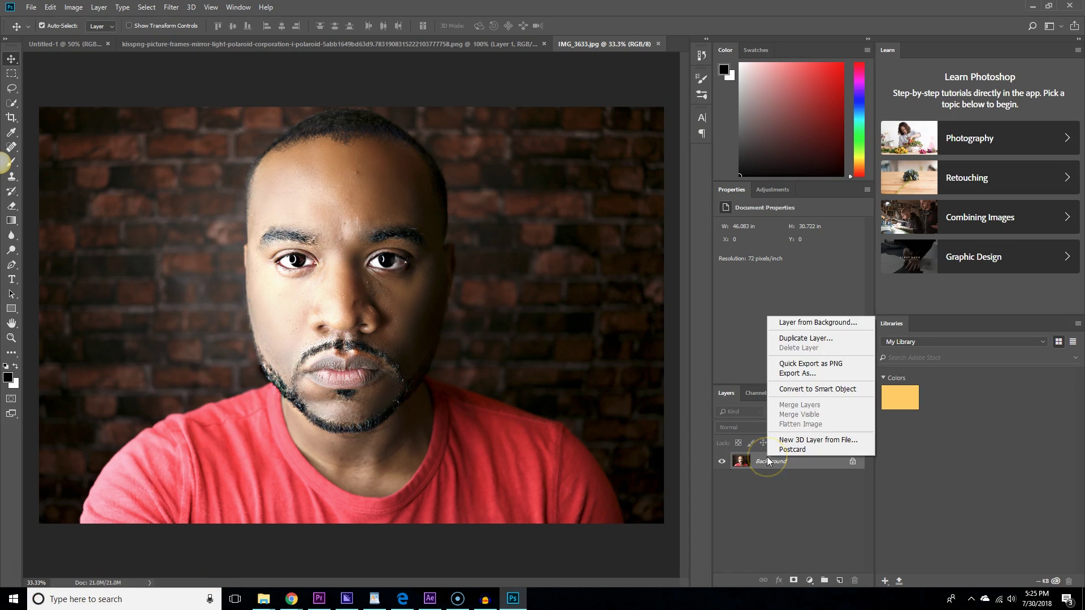
Convert the portrait to a smart object and drag it into the polaroid frame document.
left_click(792, 390)
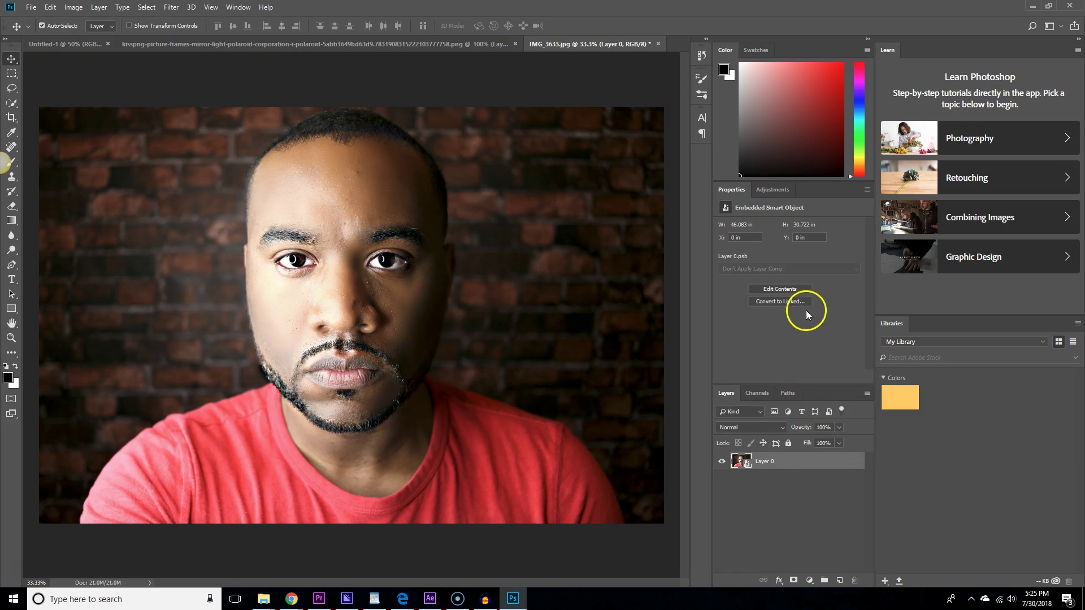
left_click_drag(769, 464, 345, 235)
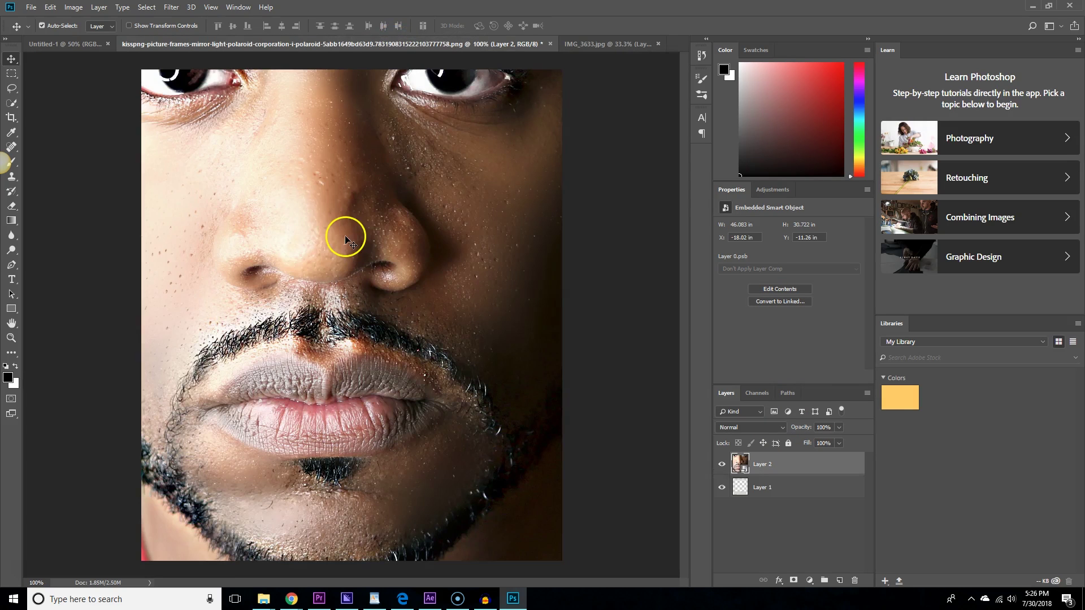
left_click_drag(460, 251, 450, 306)
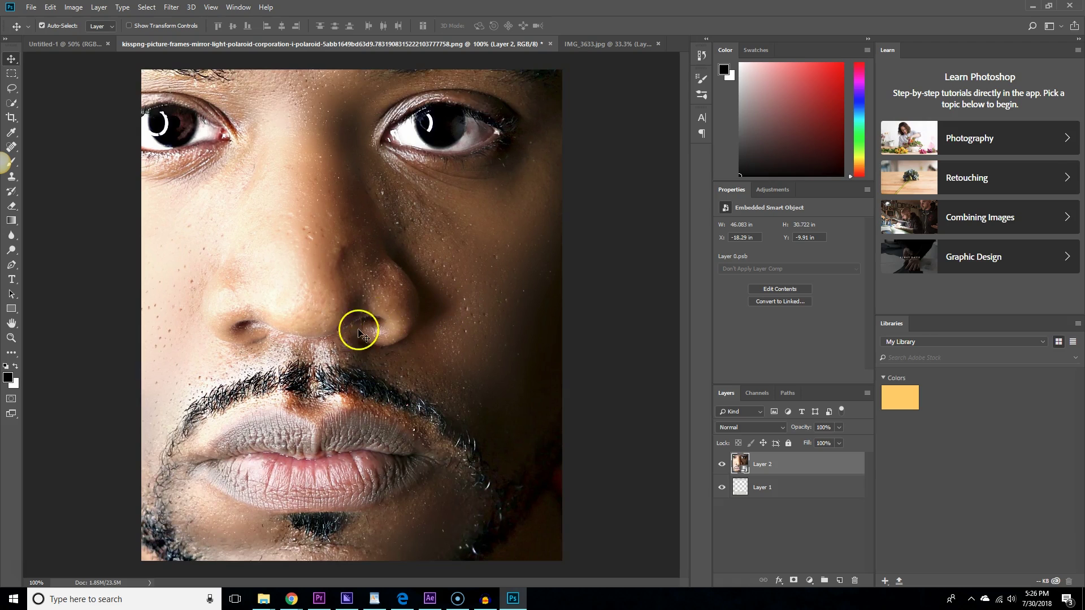
left_click_drag(362, 326, 381, 348)
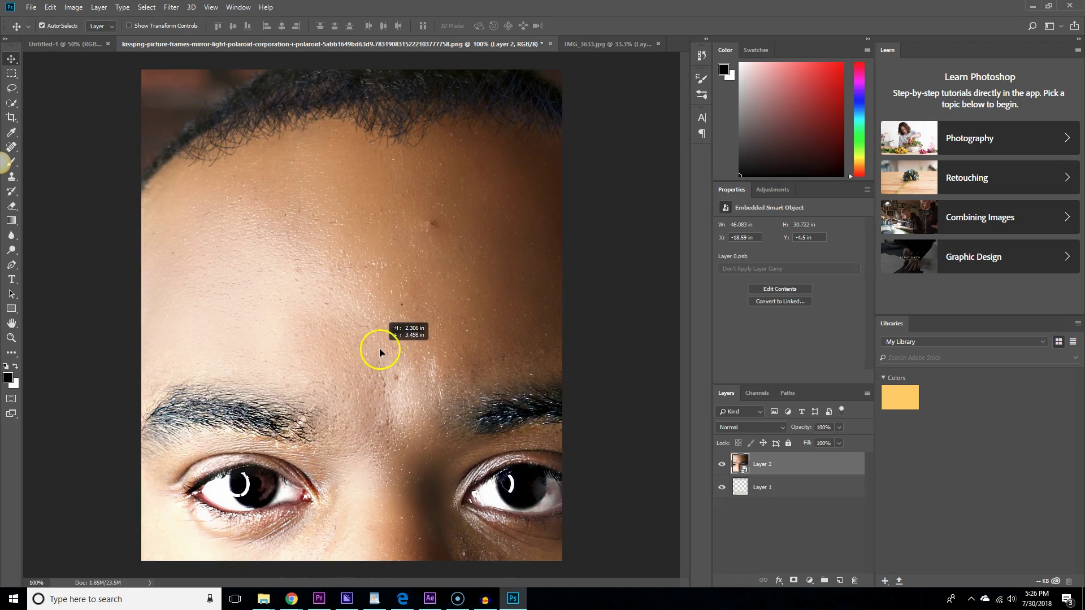
Start an Edit > Transform > Scale on the portrait layer.
left_click(74, 7)
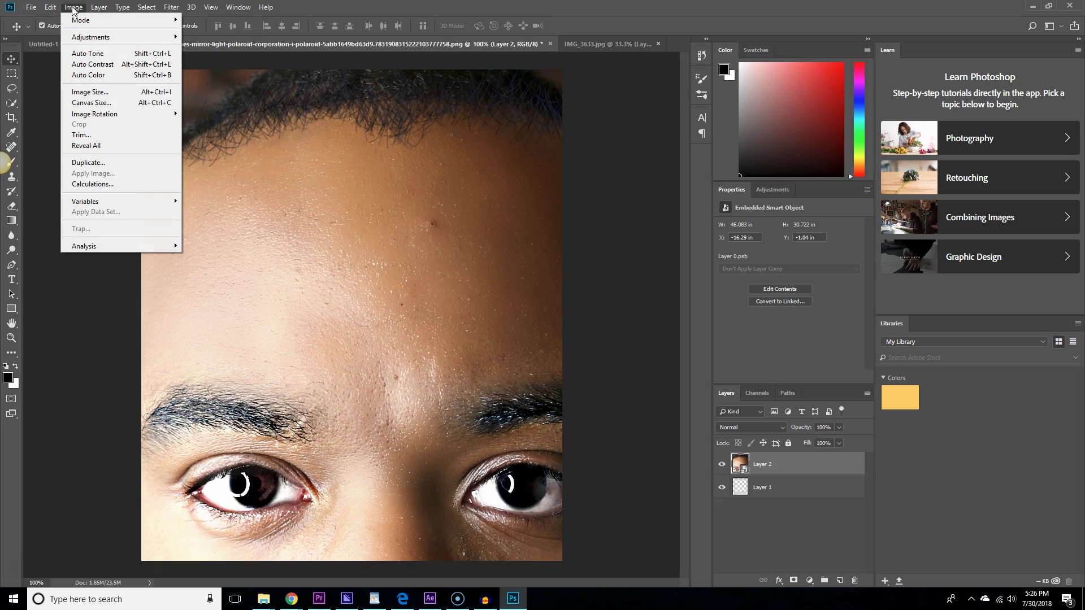
left_click(52, 7)
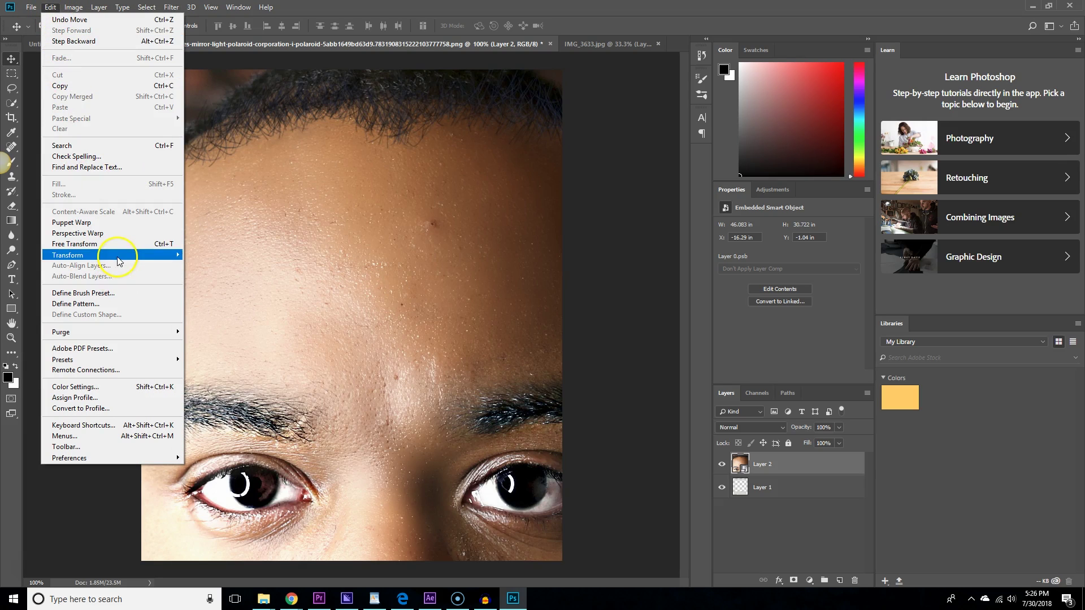
mouse_move(121, 259)
left_click(239, 272)
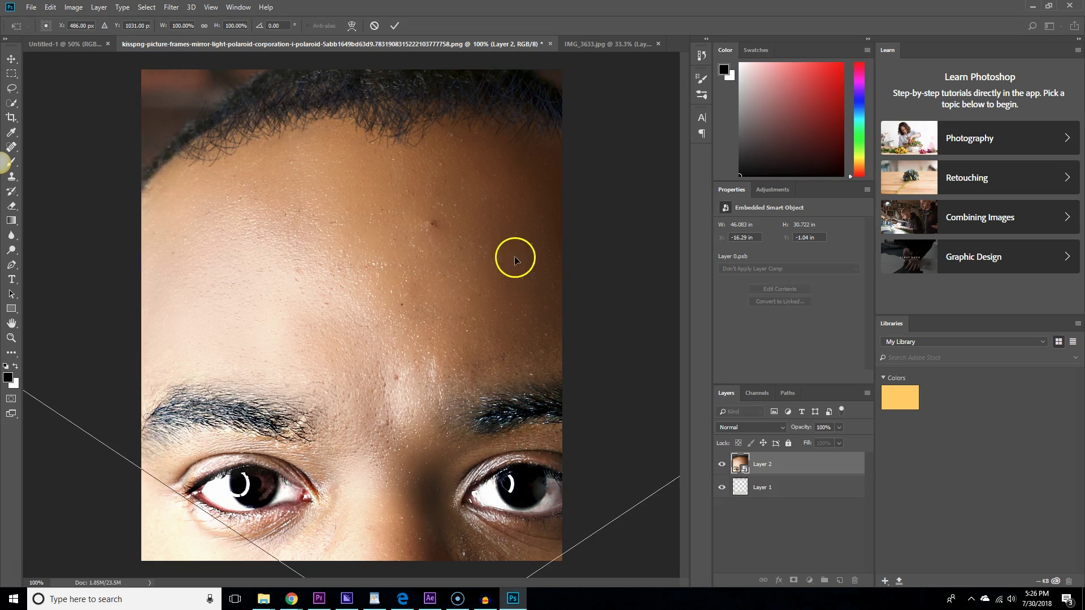
Scale the portrait to 18.72% × 27.80%, centre it in the photo window, and apply.
left_click_drag(514, 241, 426, 235)
left_click_drag(330, 357, 315, 331)
left_click_drag(575, 164, 498, 189)
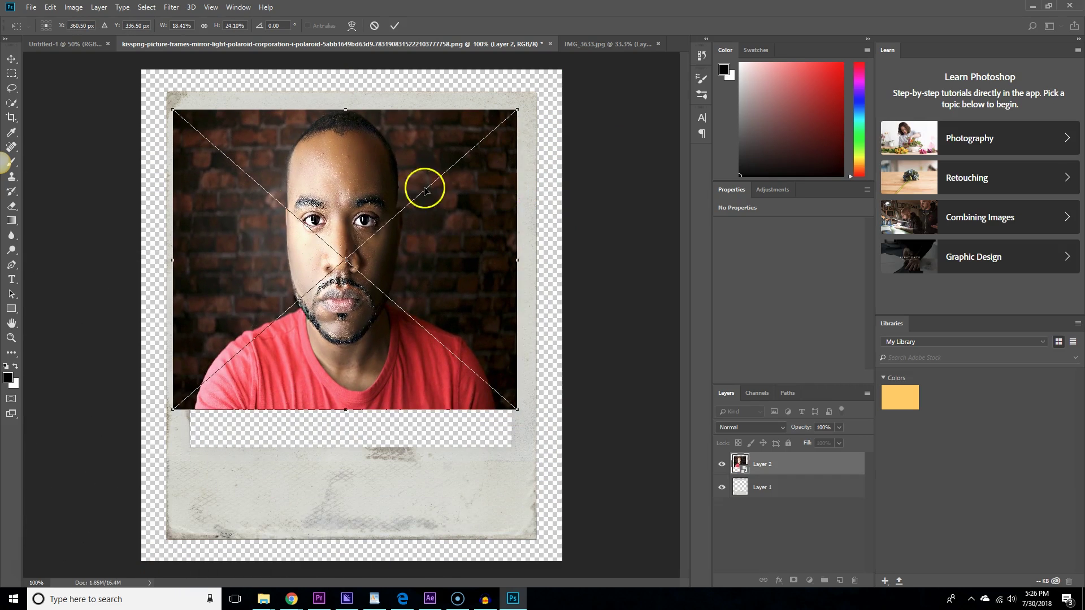
left_click_drag(515, 409, 567, 463)
mouse_move(412, 388)
left_mouse_down()
mouse_move(395, 382)
mouse_move(389, 351)
mouse_move(404, 389)
left_mouse_up()
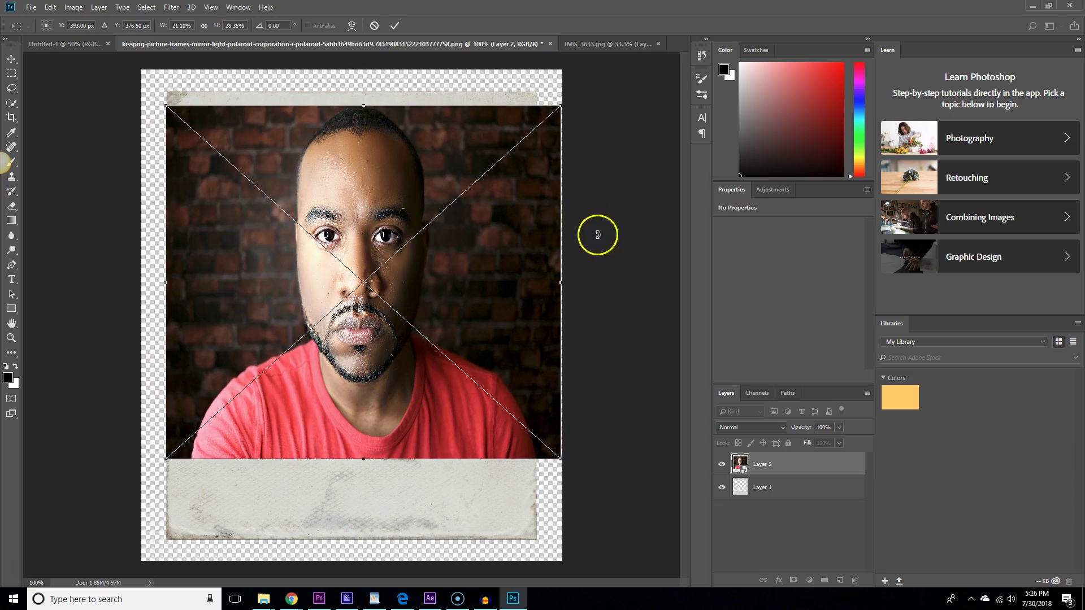
left_click_drag(563, 107, 516, 112)
left_click_drag(436, 236, 410, 248)
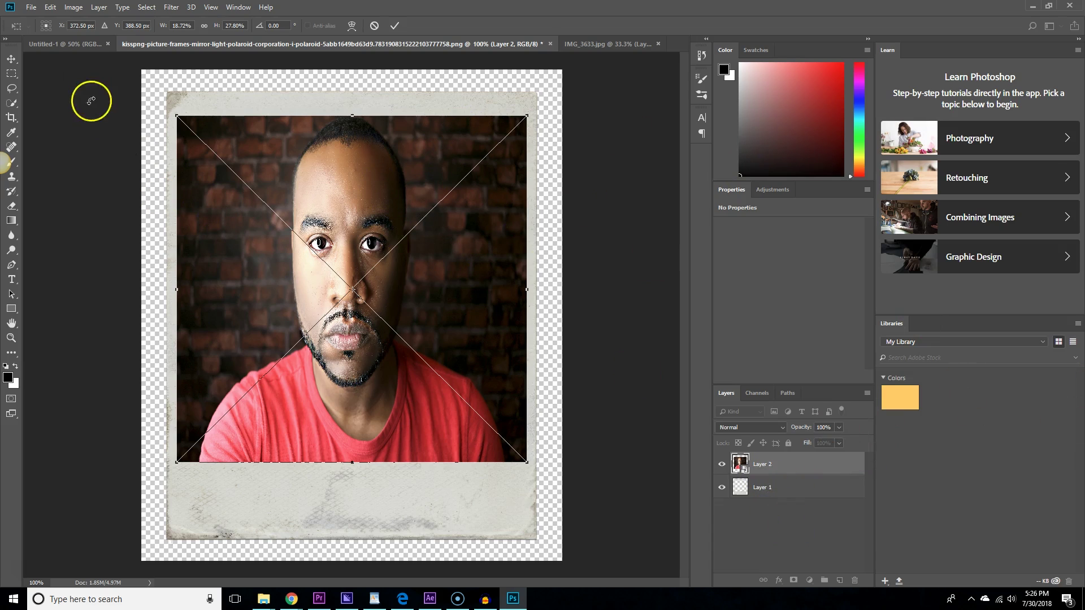
left_click(10, 61)
left_click(470, 223)
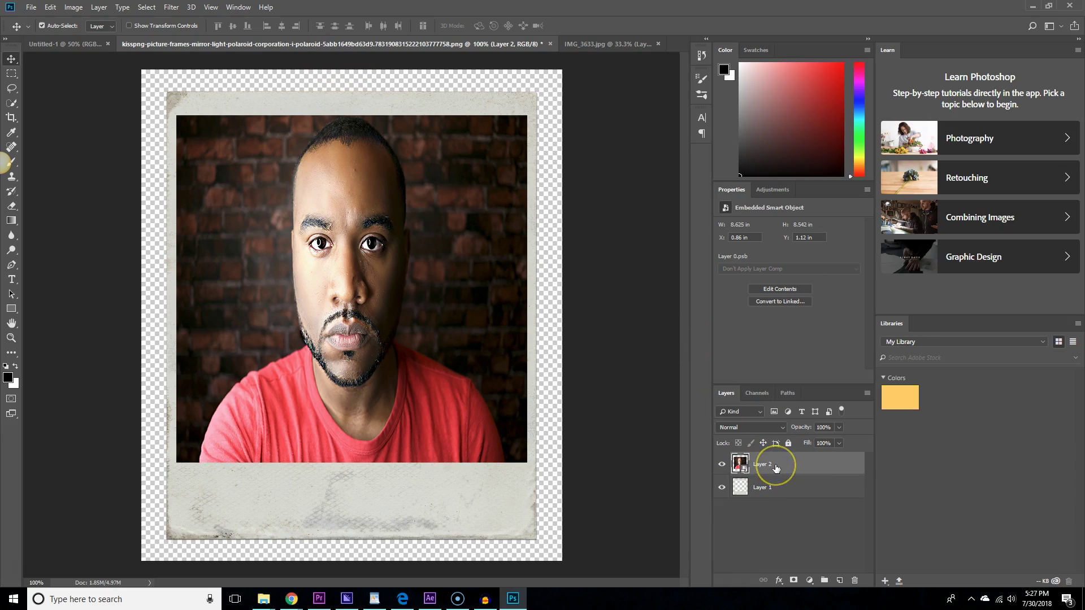
Move the portrait layer below the polaroid frame and adjust the frame's position.
left_click_drag(775, 468, 779, 506)
mouse_move(421, 108)
left_mouse_down()
mouse_move(426, 151)
mouse_move(442, 170)
mouse_move(417, 107)
mouse_move(418, 117)
left_mouse_up()
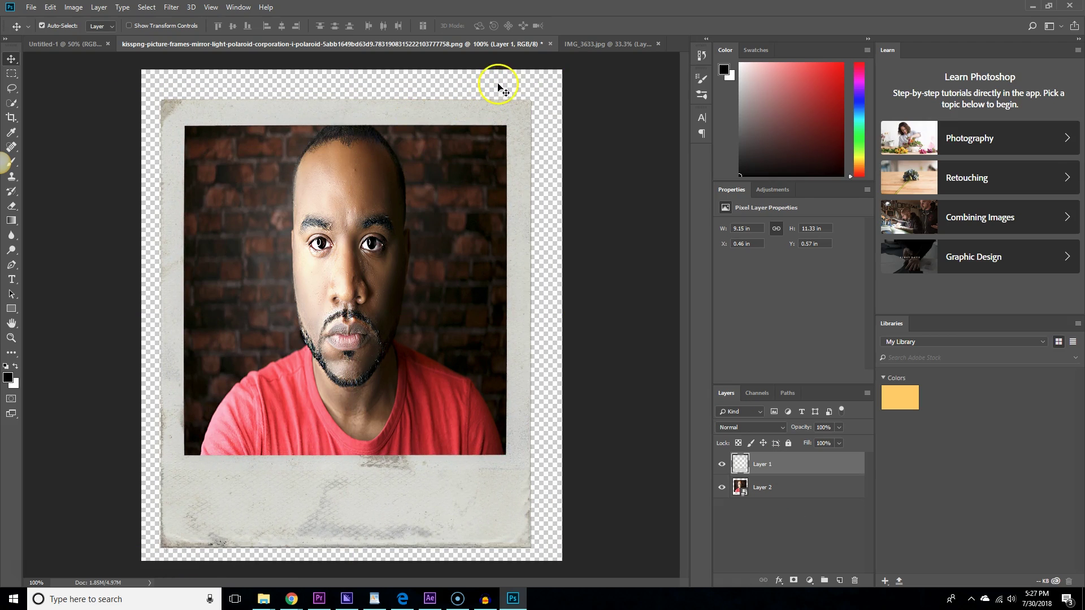
left_click(545, 141)
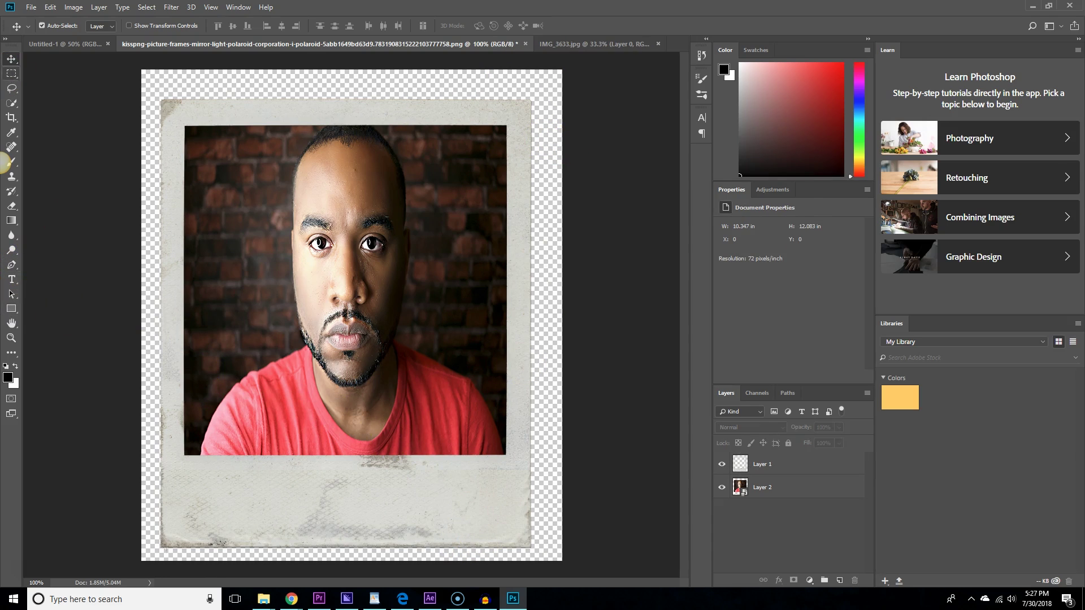
left_click(11, 279)
Add the subject's name in black Gloss And Bloom lettering, centred on the bottom border.
left_click_drag(192, 479, 505, 533)
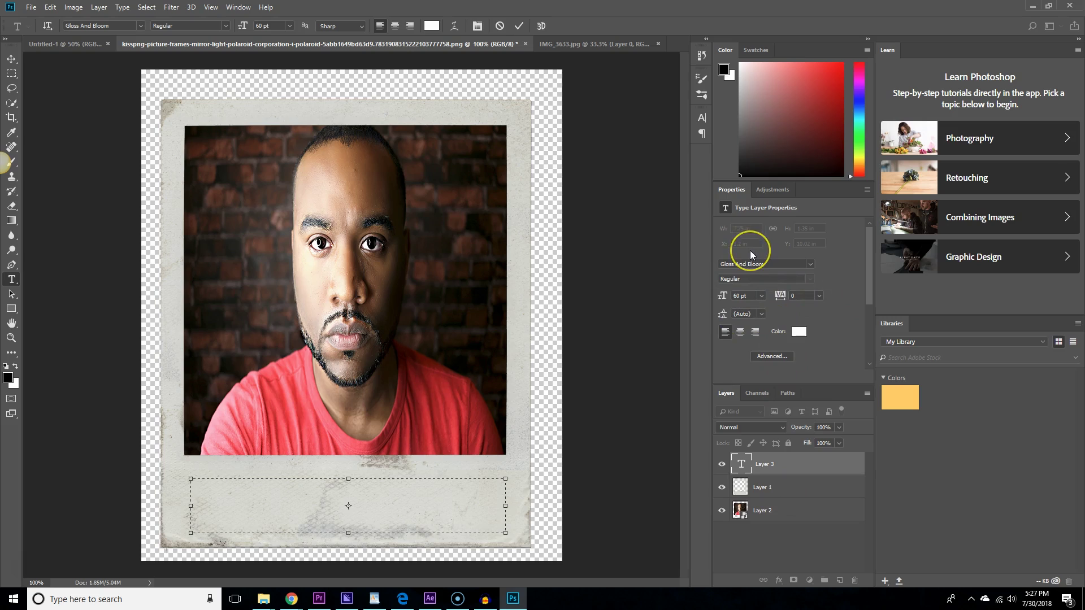
left_click(799, 332)
key("Return")
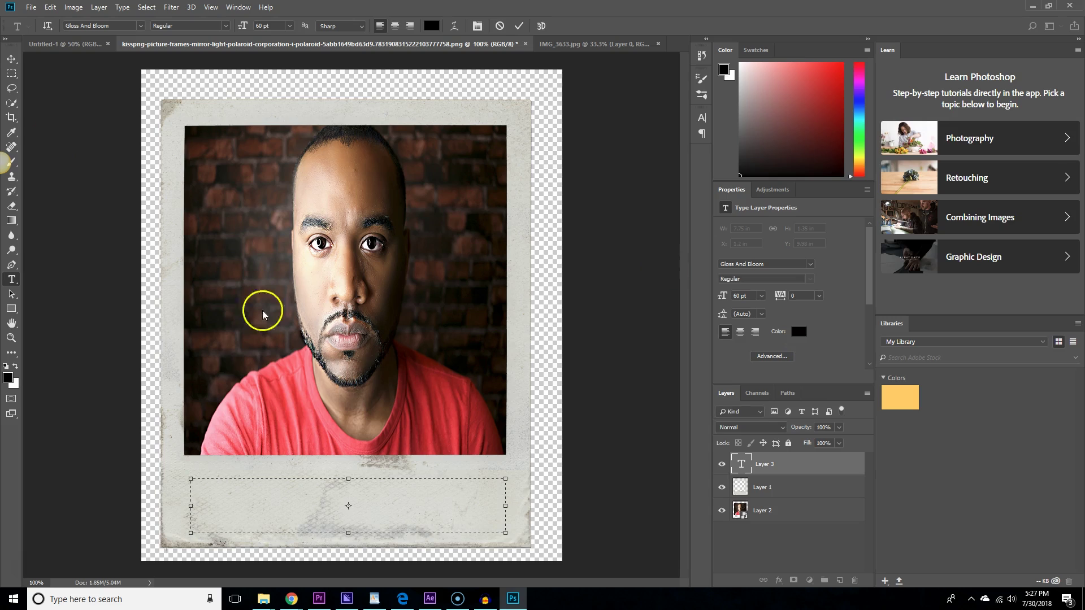
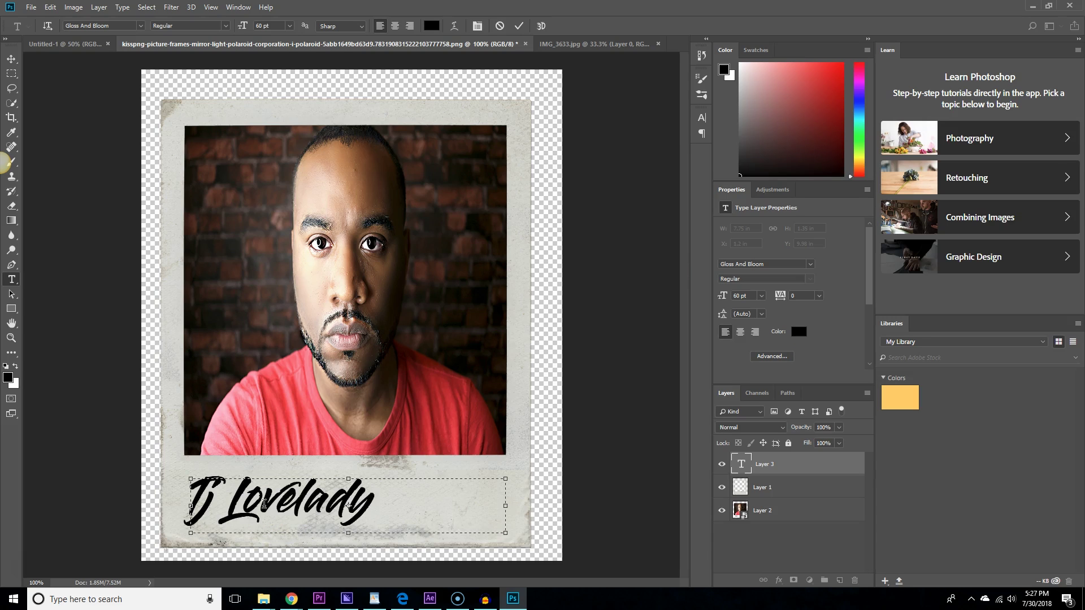
left_click(11, 59)
left_click_drag(290, 493, 355, 493)
left_click(111, 239)
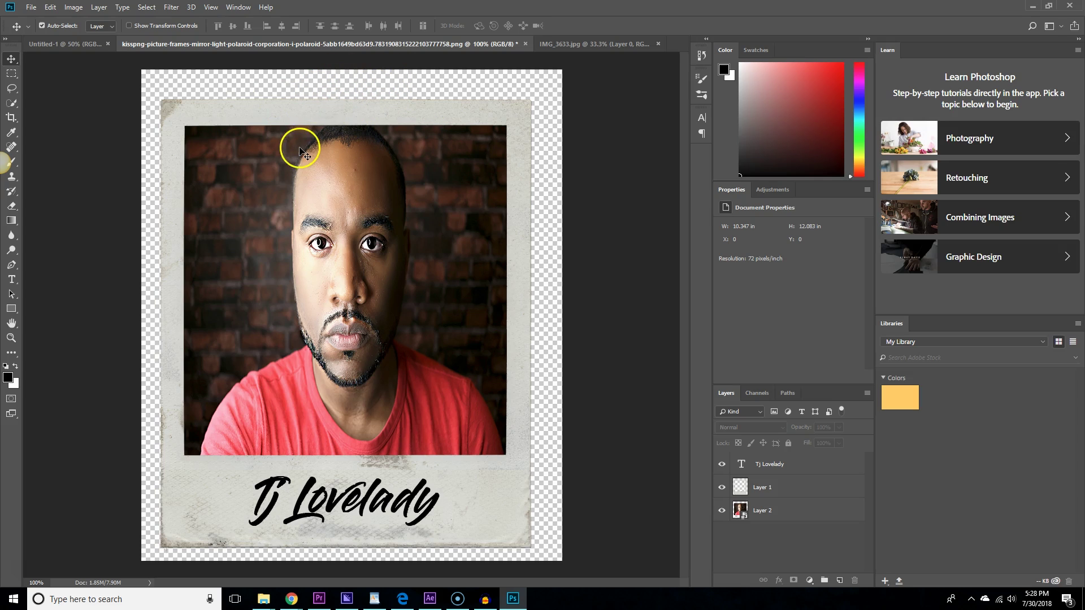
Draw a small white-filled rectangle across the polaroid's top edge.
left_click(11, 308)
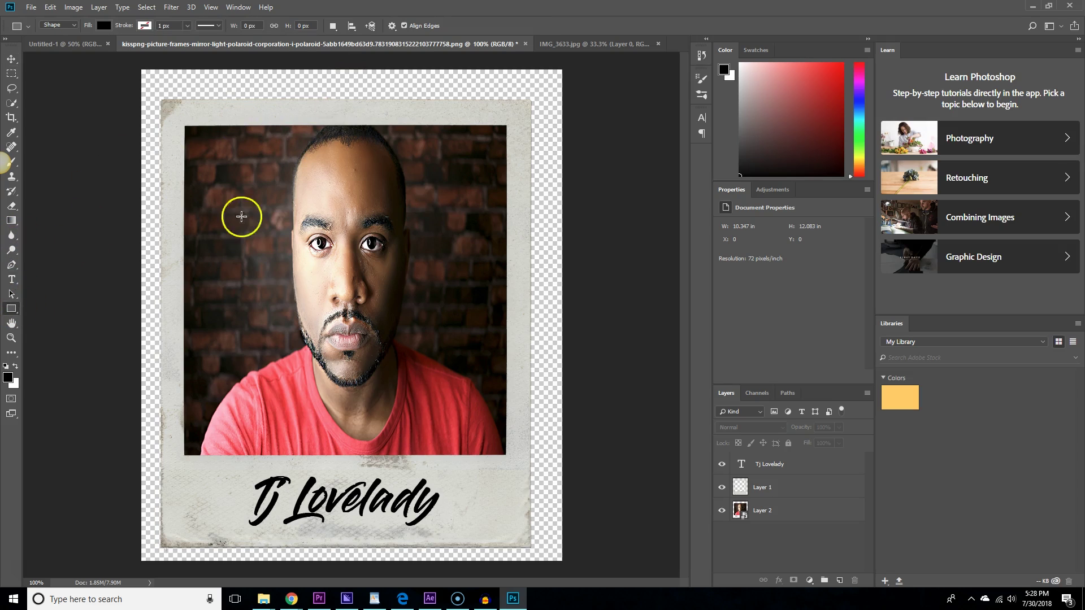
left_click_drag(329, 84, 386, 106)
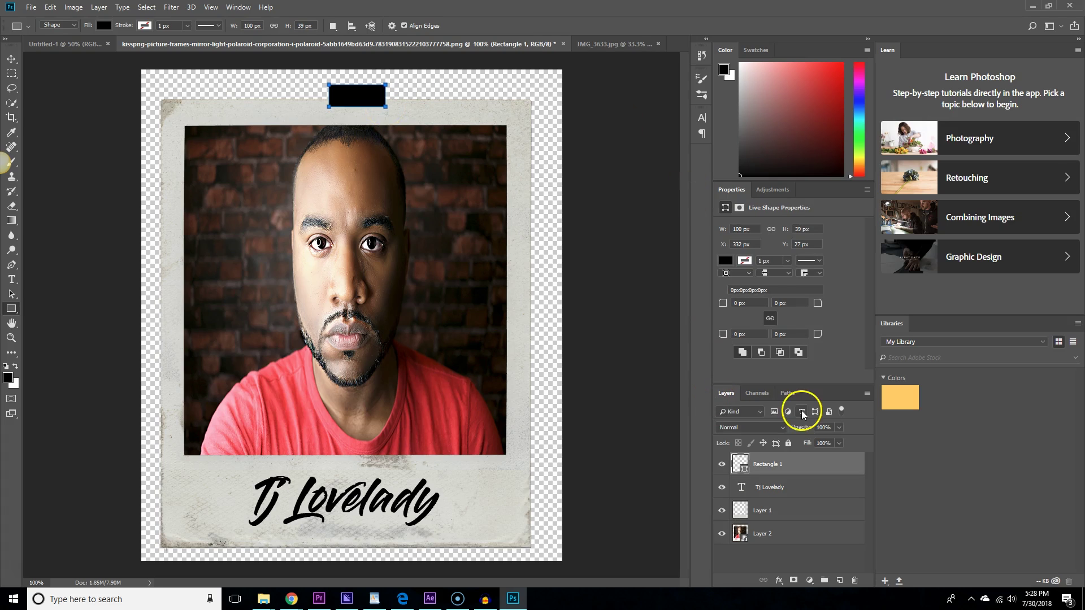
left_click(725, 260)
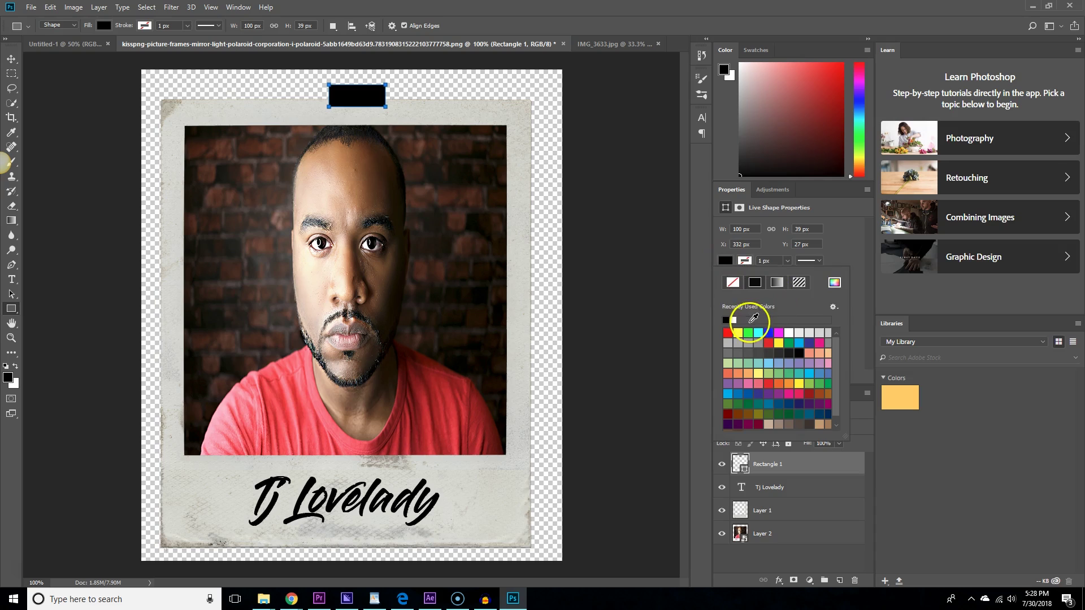
left_click(789, 334)
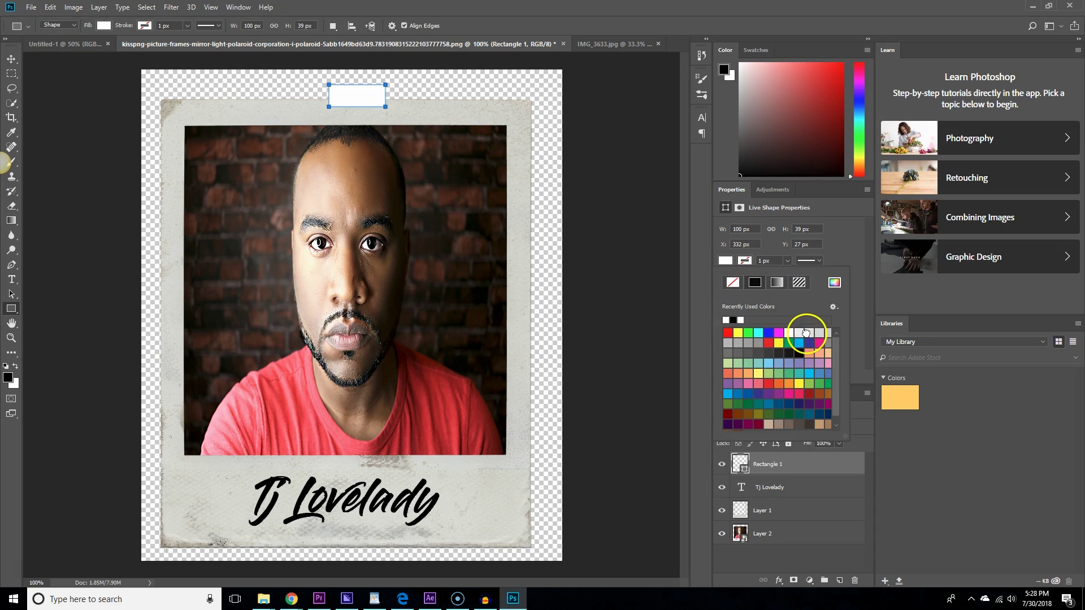
left_click(809, 332)
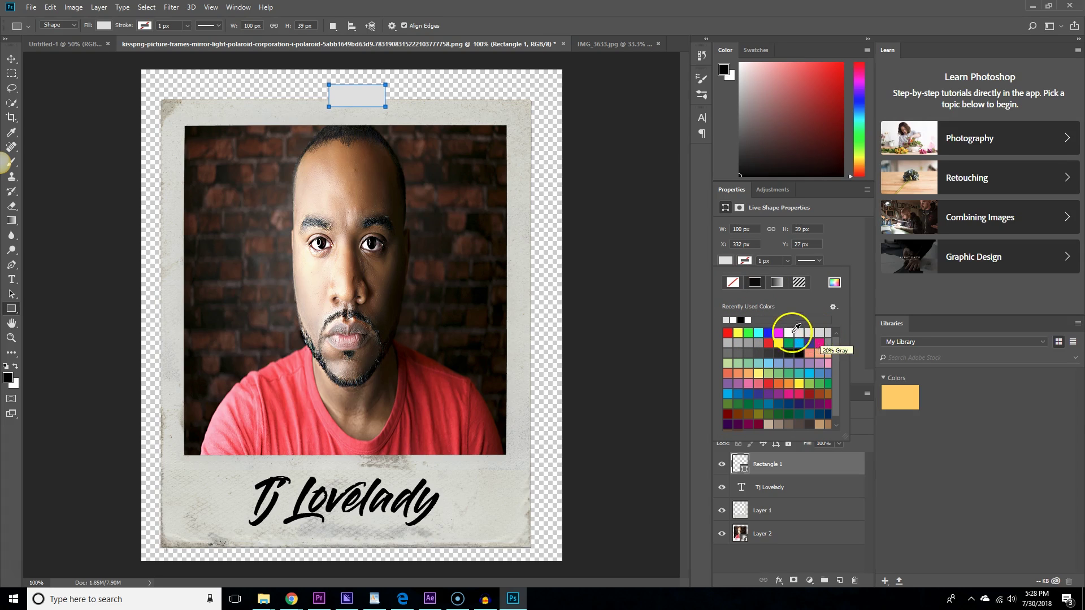
left_click(789, 333)
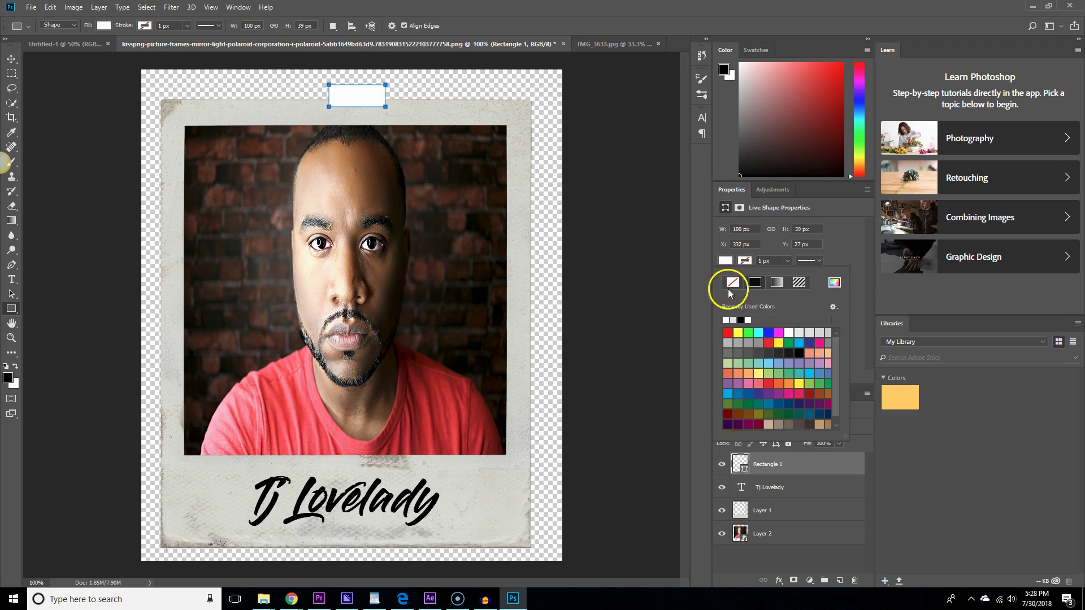
Shift the white tape rectangle slightly left and deselect it.
left_click(12, 58)
left_click_drag(363, 87, 358, 87)
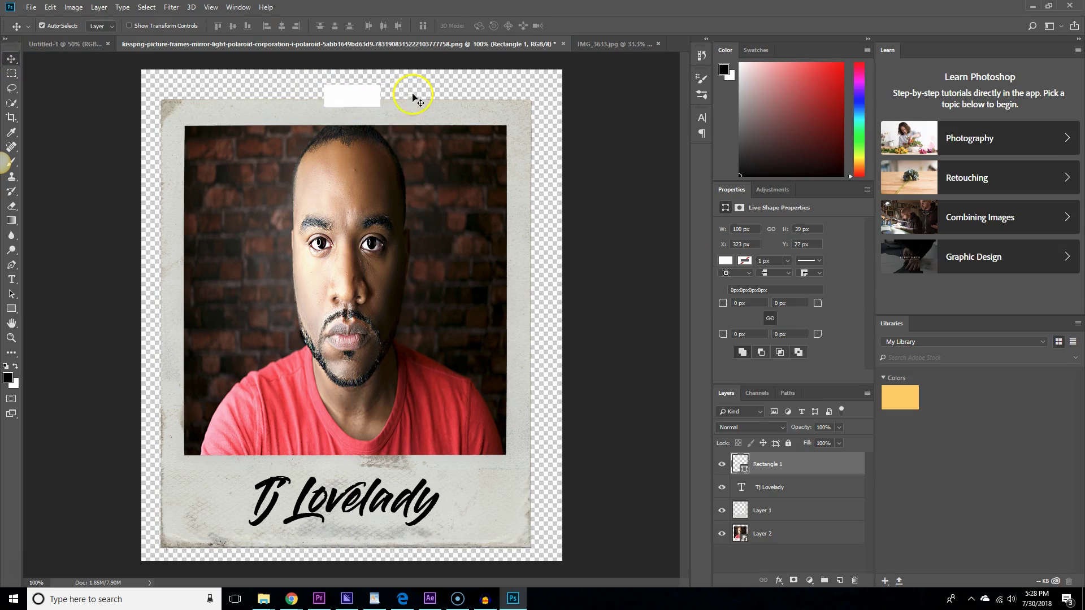
right_click(364, 101)
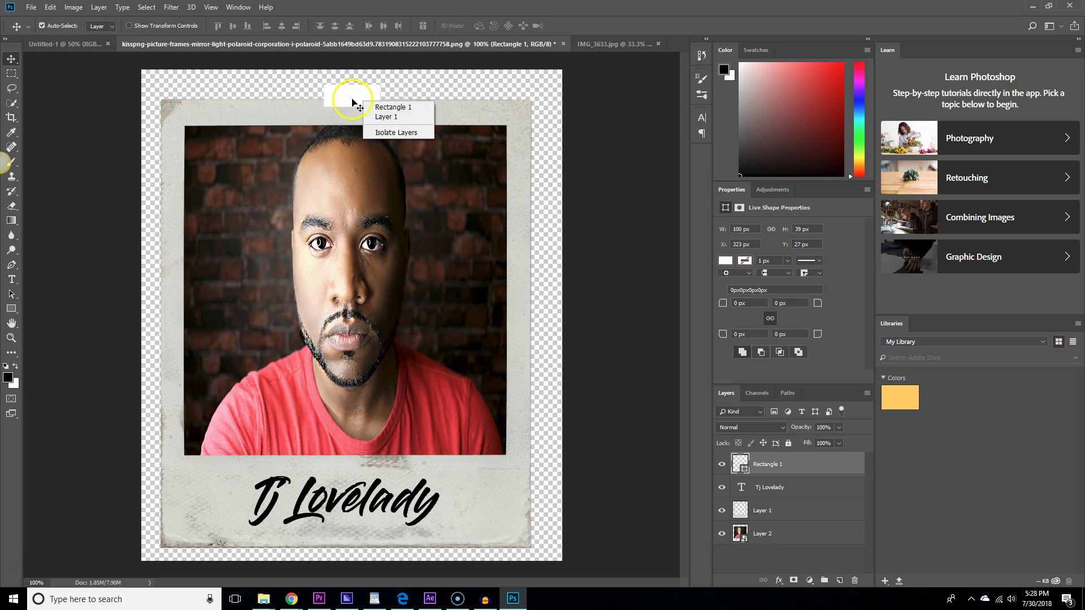
key("Escape")
left_click(474, 96)
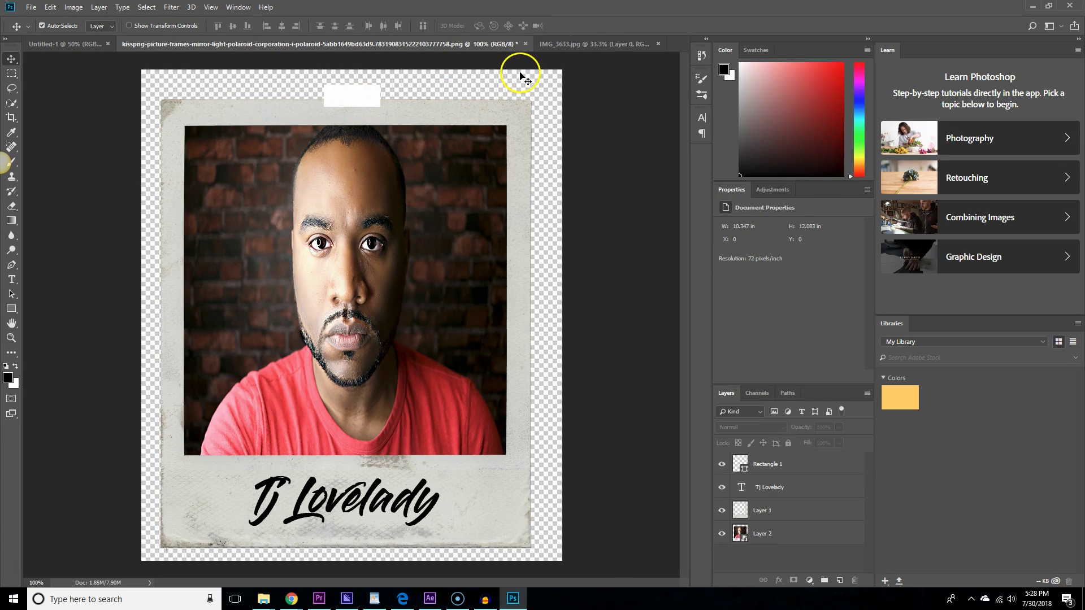
Open Export As and export the polaroid composite as a PNG.
left_click(31, 7)
mouse_move(76, 163)
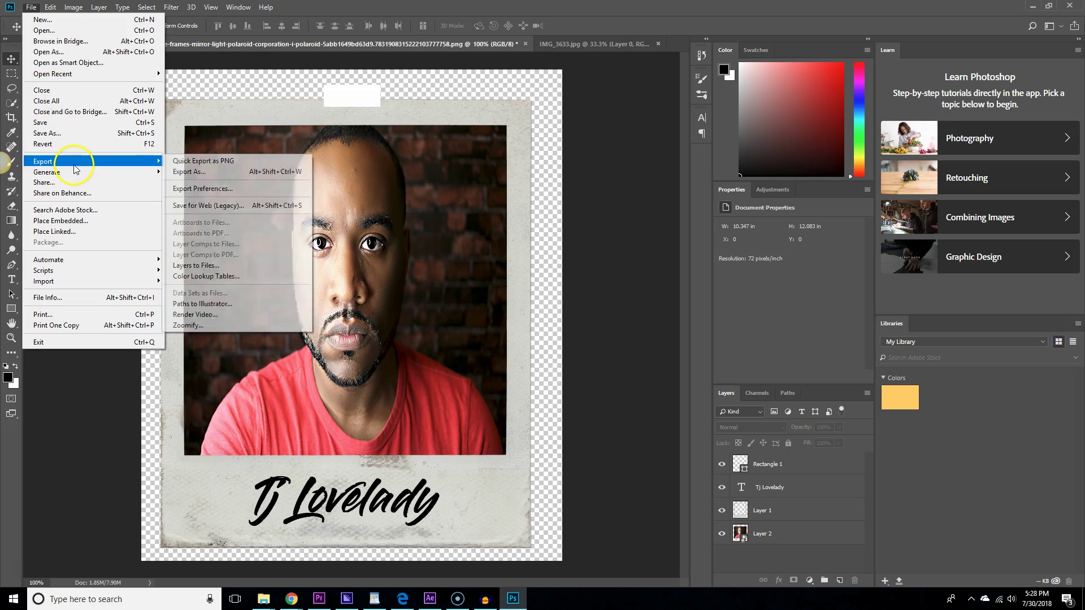
left_click(215, 173)
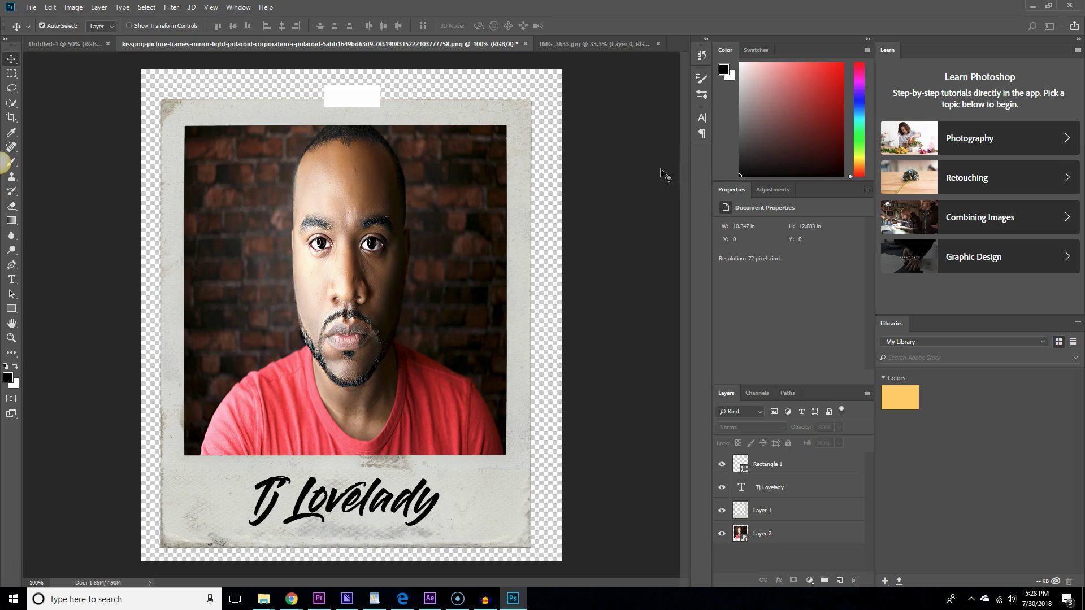
key("ctrl+alt+shift+w")
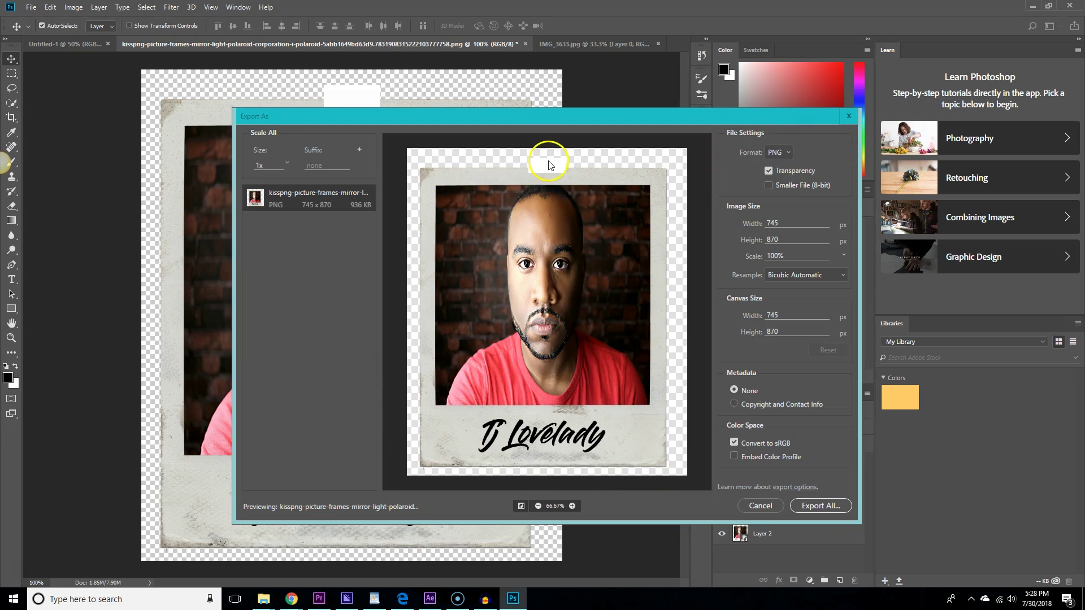
left_click(816, 504)
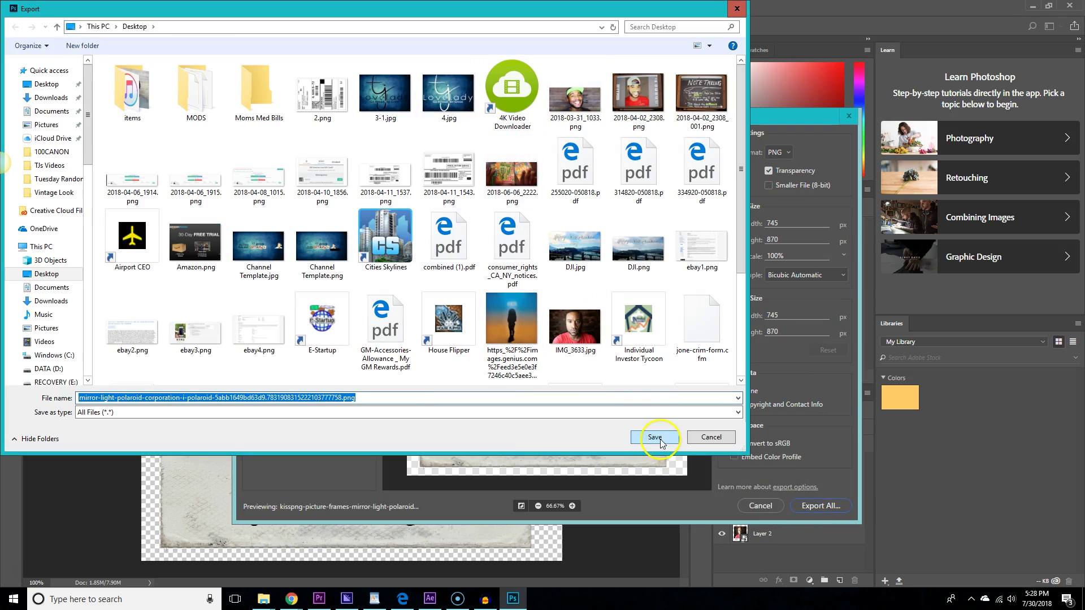
Save the PNG to the Desktop as polor.png without replacing kisspng, then close IMG_3633.jpg.
left_click(660, 440)
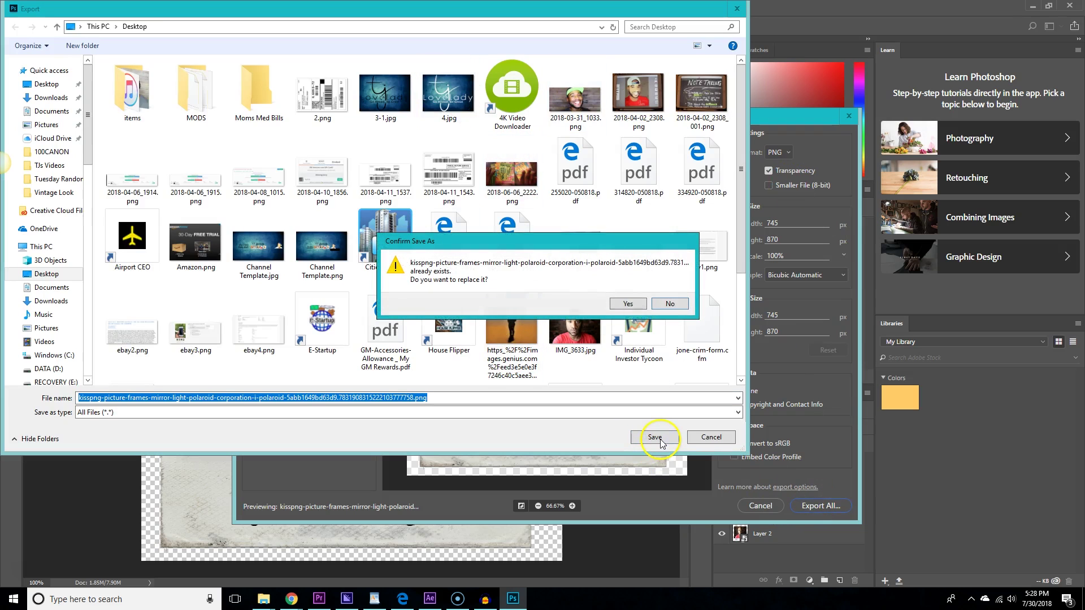
left_click(653, 306)
key("BackSpace")
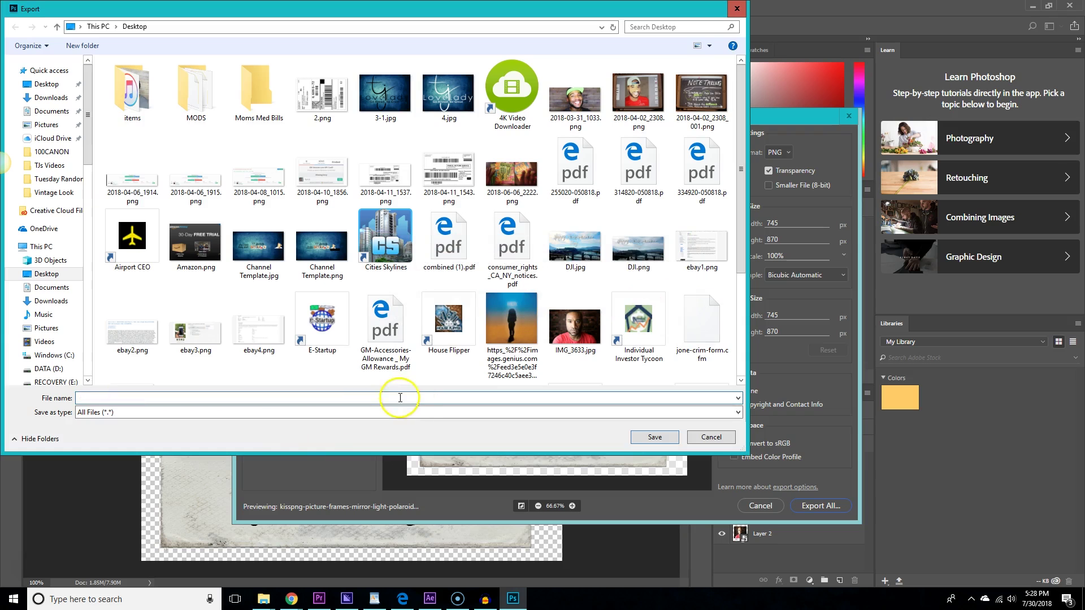
key("ctrl+z")
type("polor.png")
left_click(654, 437)
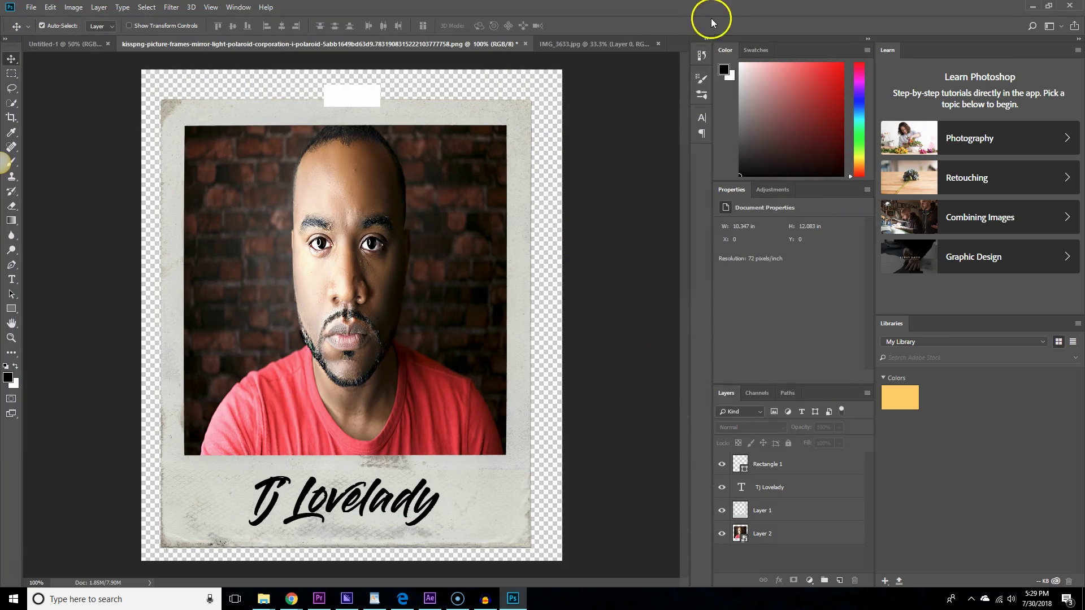
left_click(658, 44)
Close IMG_3633.jpg and the kisspng frame document without saving changes.
left_click(537, 223)
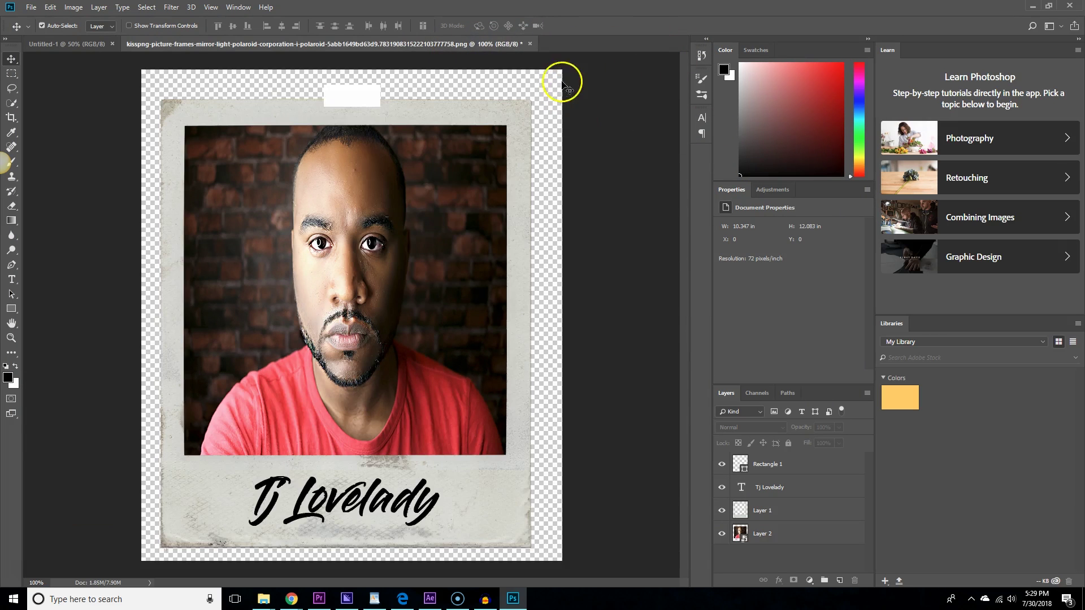
left_click(529, 44)
left_click(541, 226)
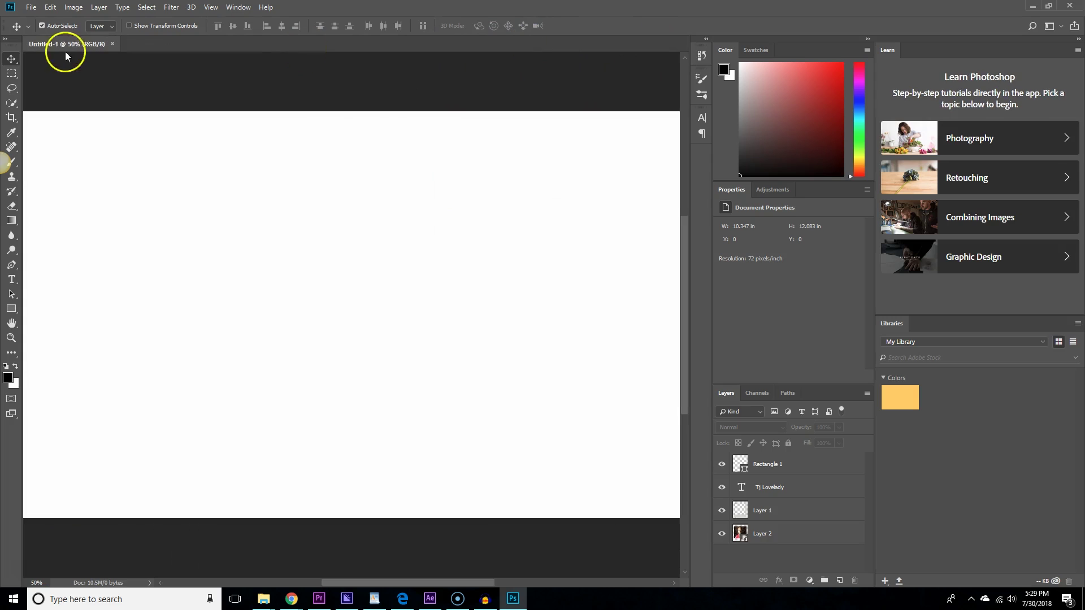
Open the DJI.jpg Happy Independence Day thumbnail from the Desktop.
left_click(31, 7)
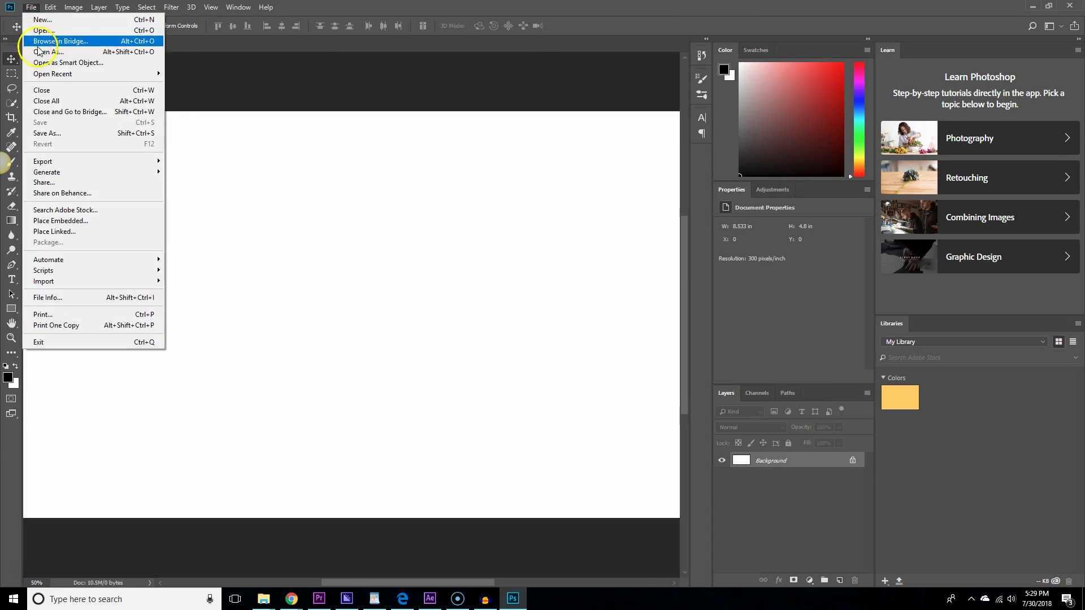
left_click(44, 32)
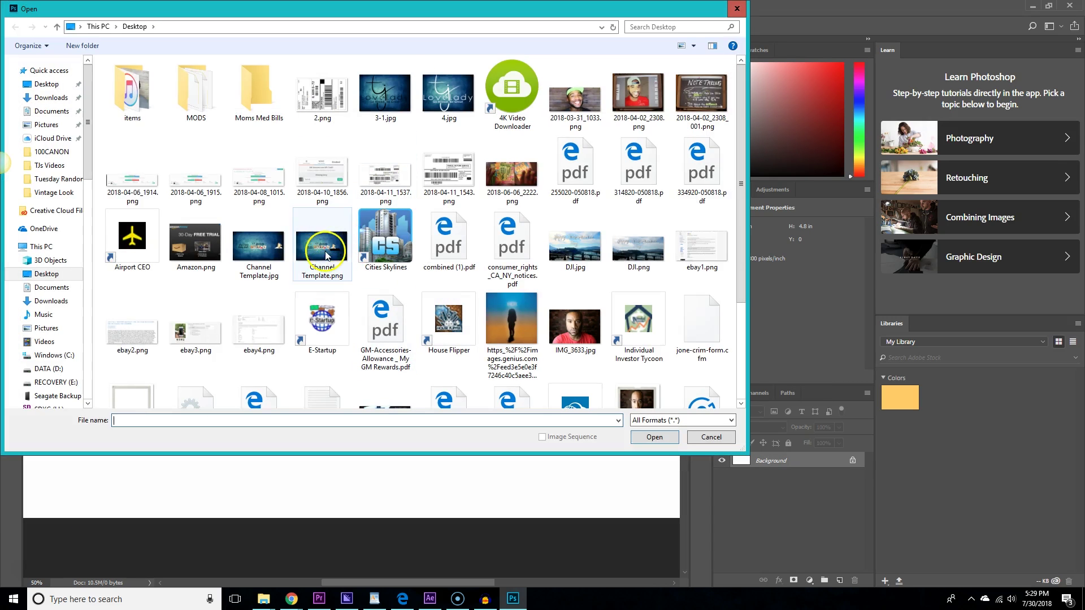
left_click(385, 90)
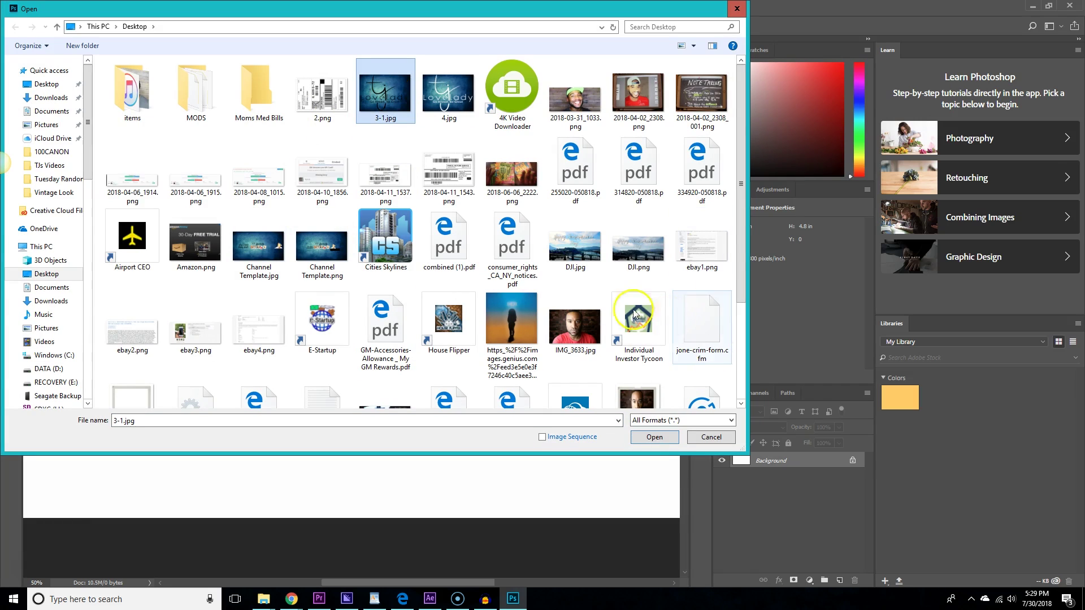
left_click(599, 241)
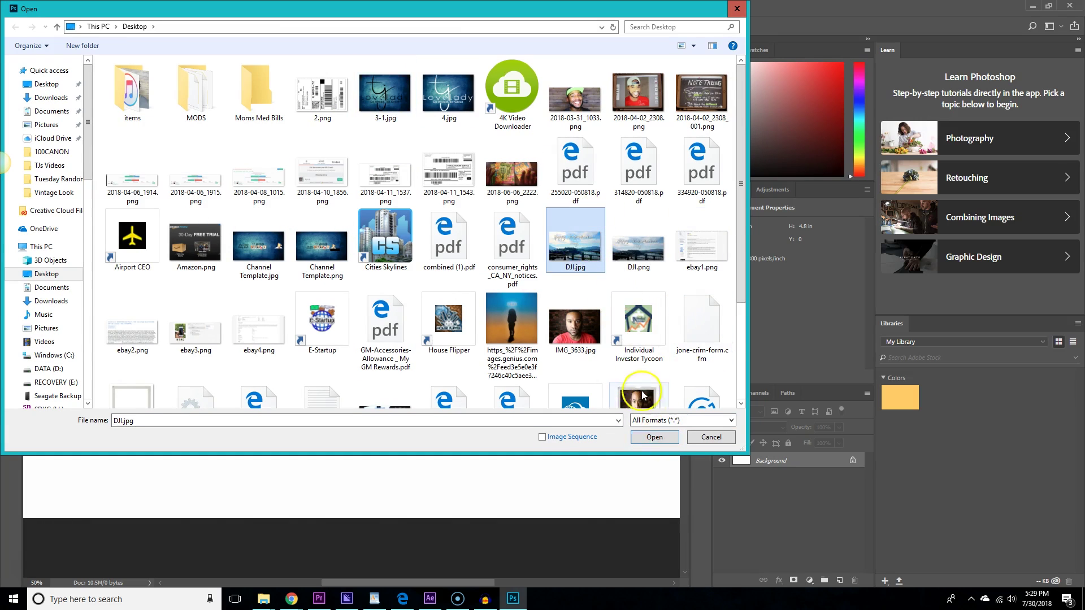
left_click(655, 437)
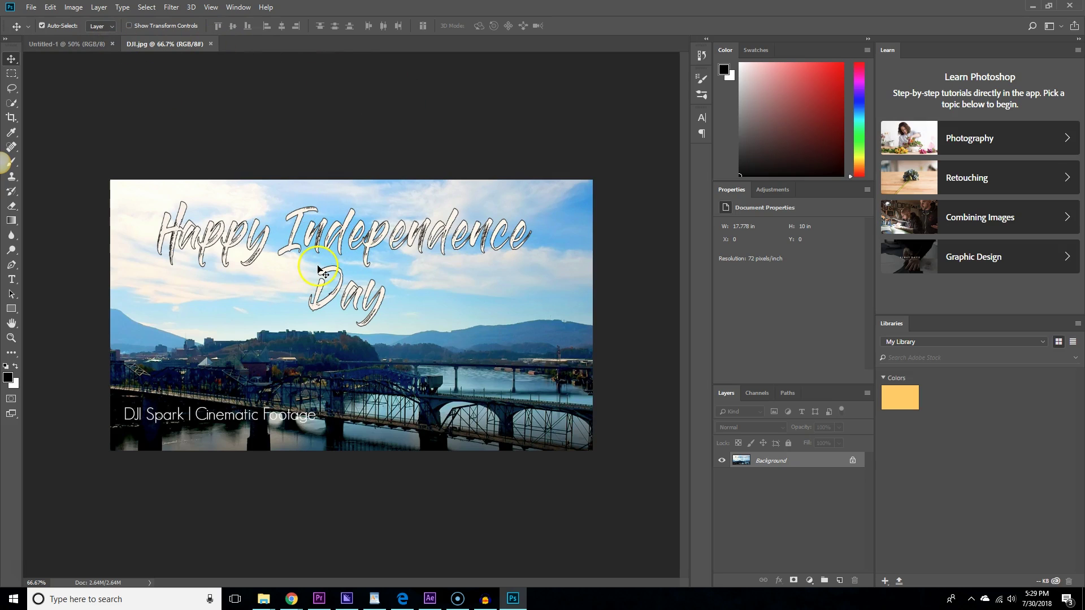
left_click(32, 7)
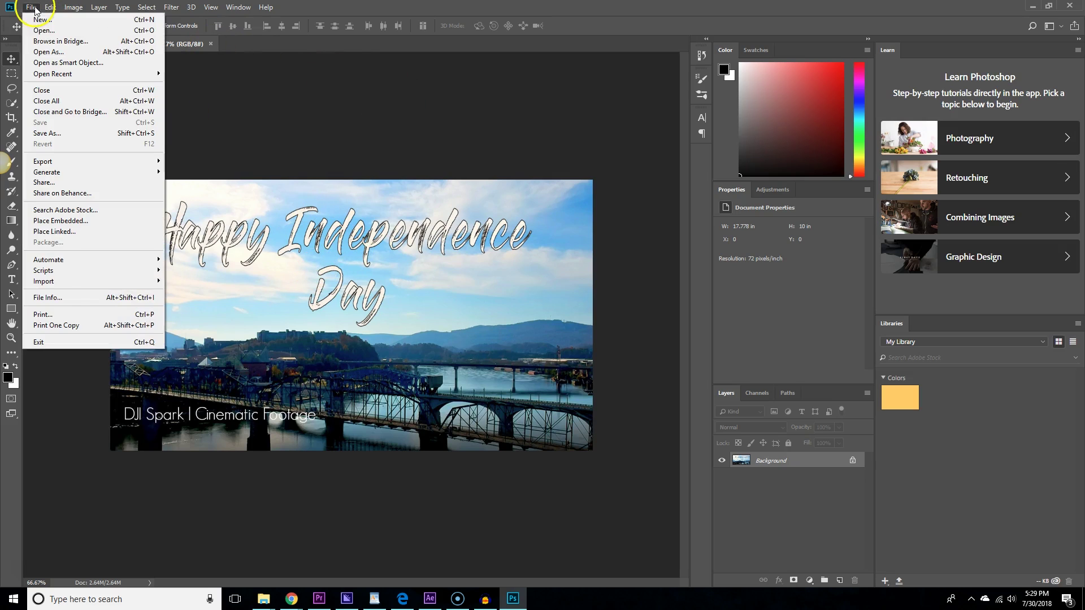
Open polor.png from the Desktop with File > Open As.
mouse_move(109, 283)
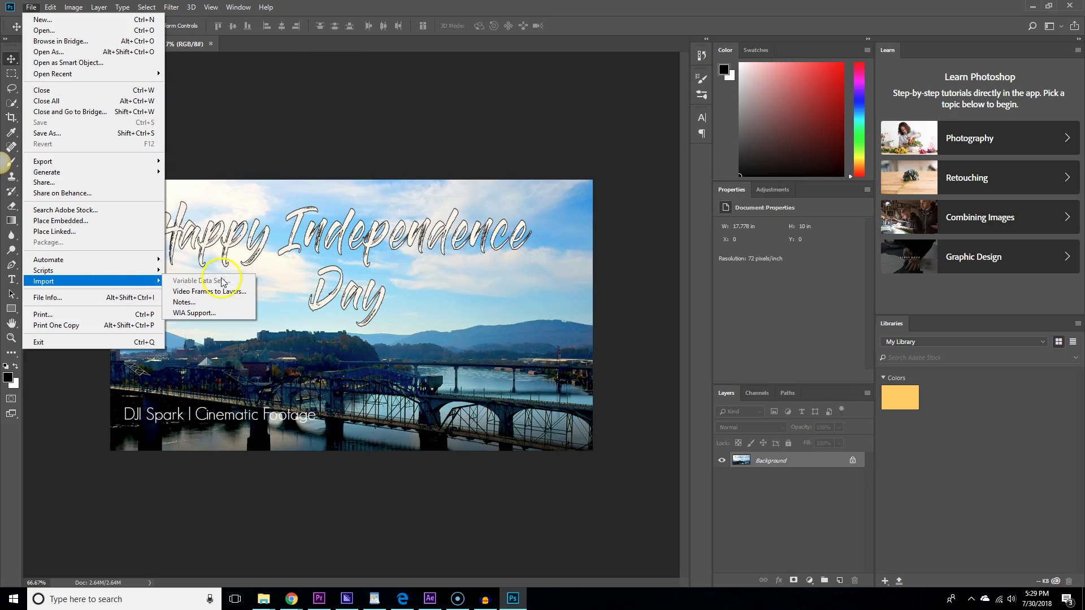
left_click(288, 231)
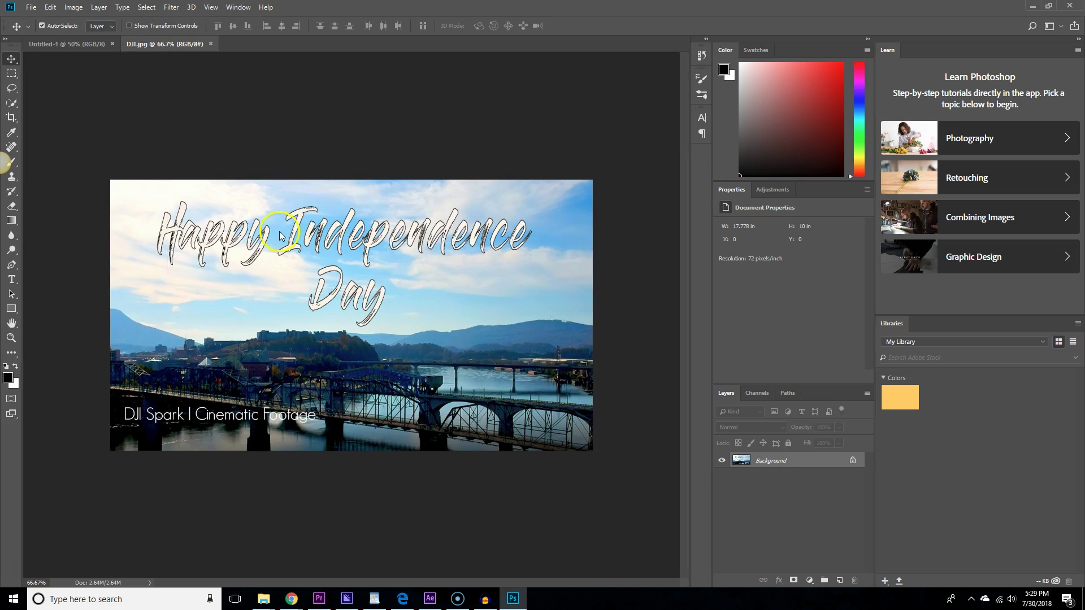
left_click(33, 7)
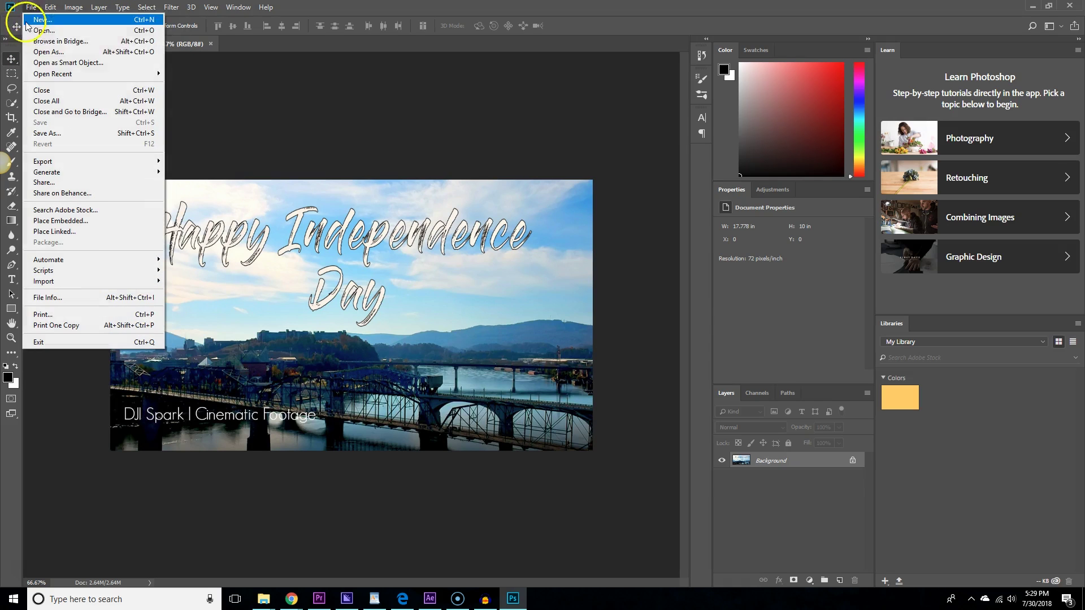
left_click(52, 54)
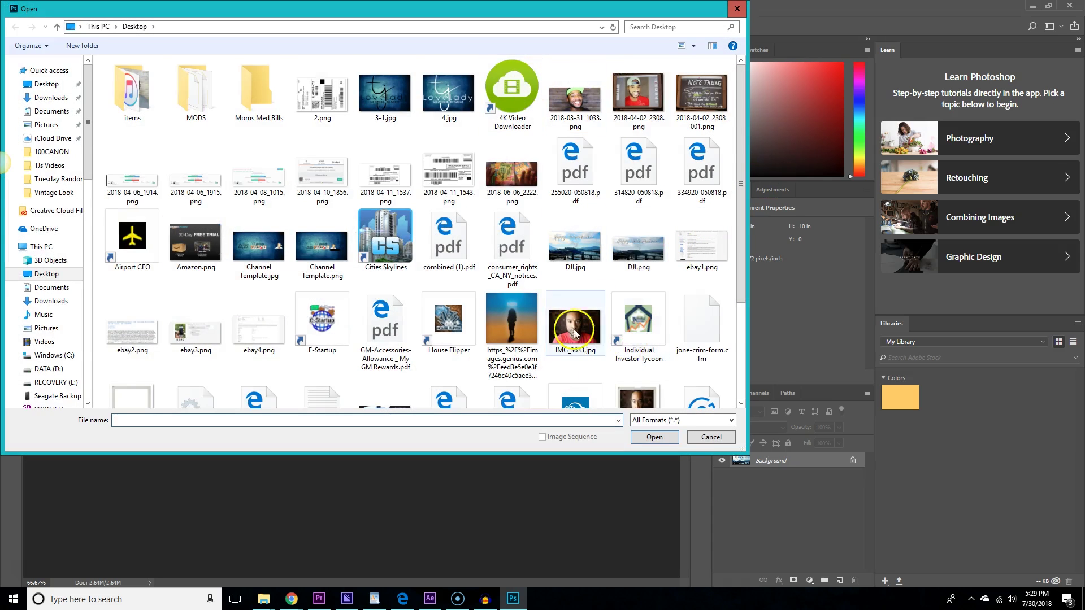
scroll(502, 319, "down", 3)
left_click(637, 274)
left_click(651, 439)
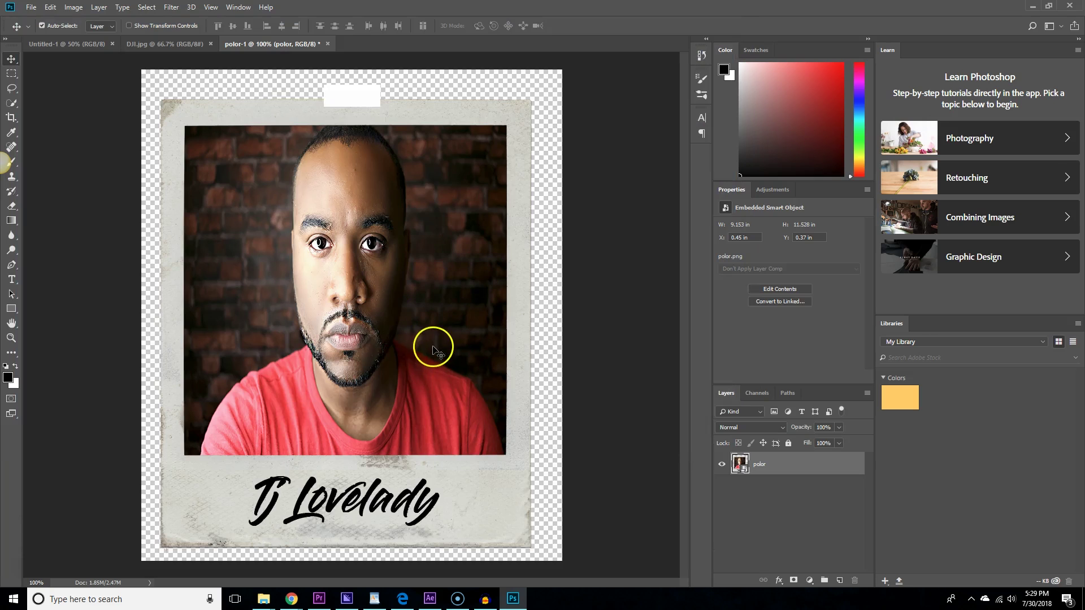
Drag the polor layer onto the centre of the DJI.jpg thumbnail.
mouse_move(433, 341)
left_mouse_down()
mouse_move(169, 17)
mouse_move(179, 49)
mouse_move(405, 363)
mouse_move(433, 339)
left_mouse_up()
left_click_drag(290, 43, 324, 41)
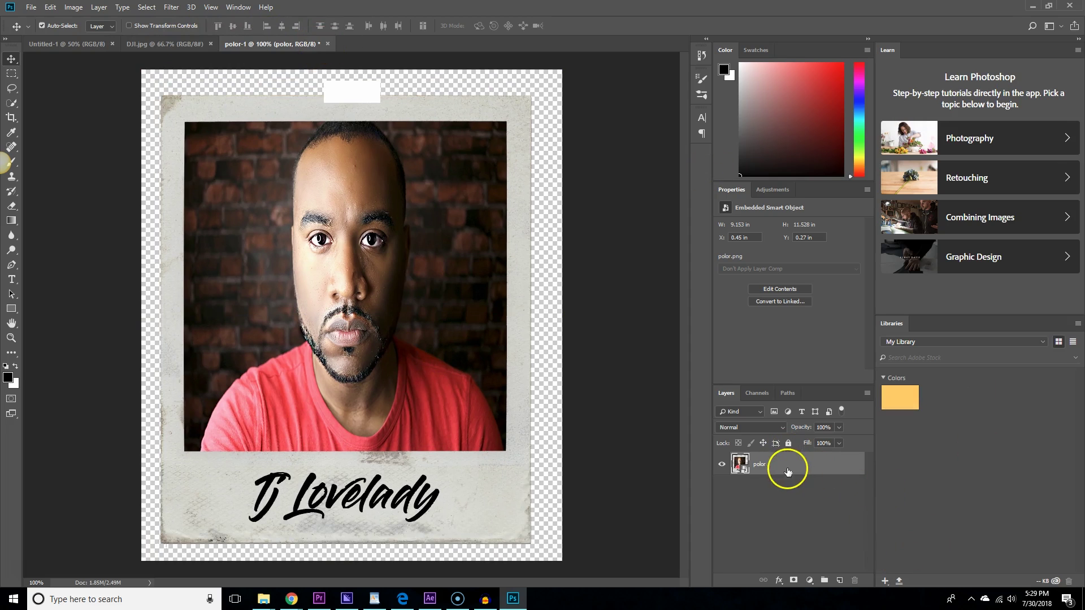
left_click_drag(787, 467, 362, 315)
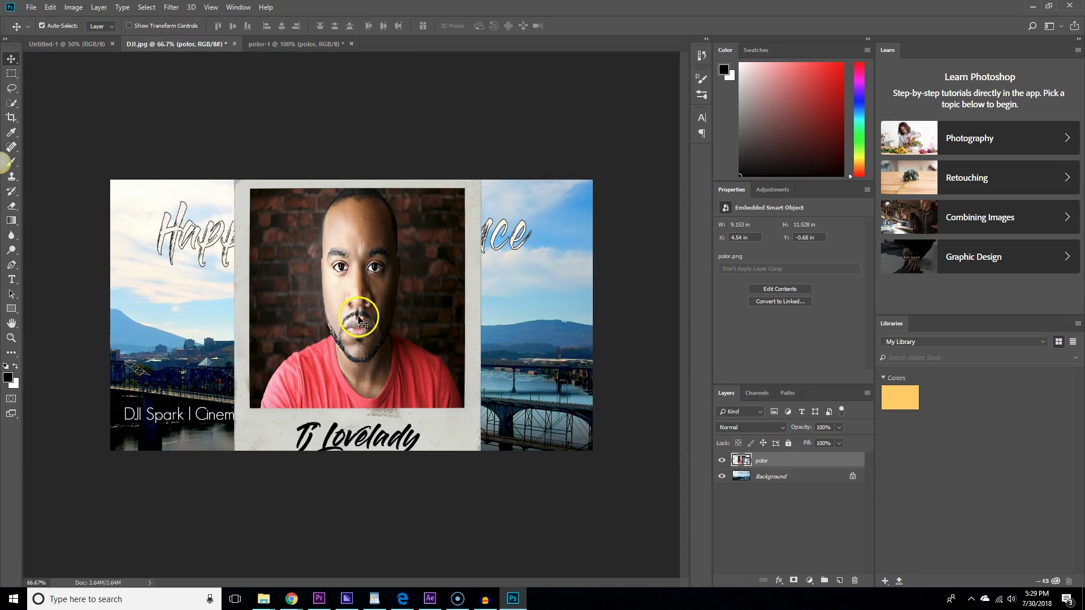
left_click_drag(429, 314, 387, 388)
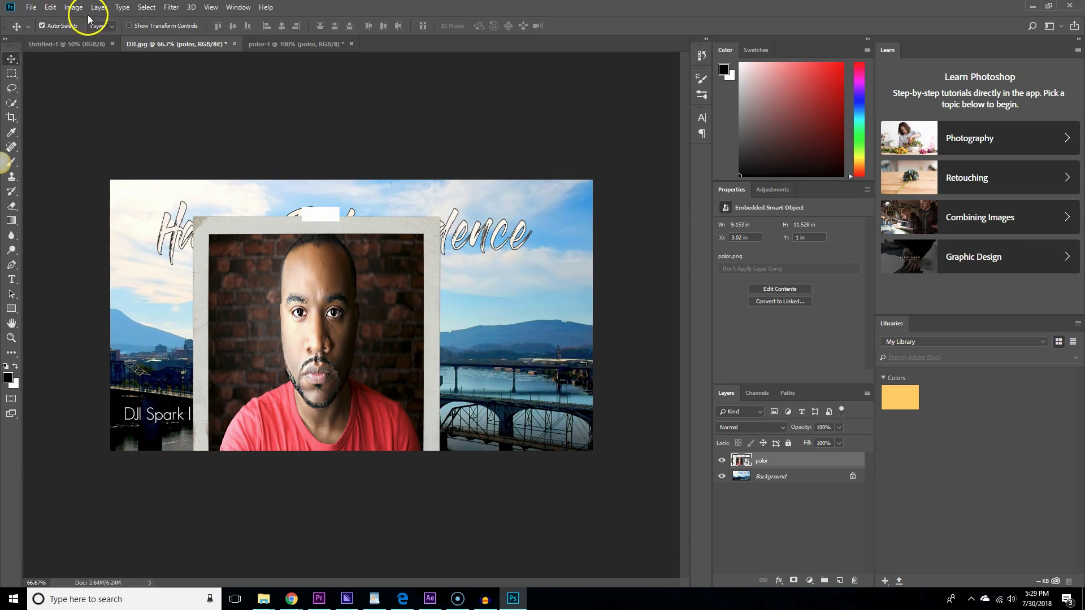
Scale the polaroid down to about 3.7 × 3.6 in and nudge it into place.
left_click(50, 7)
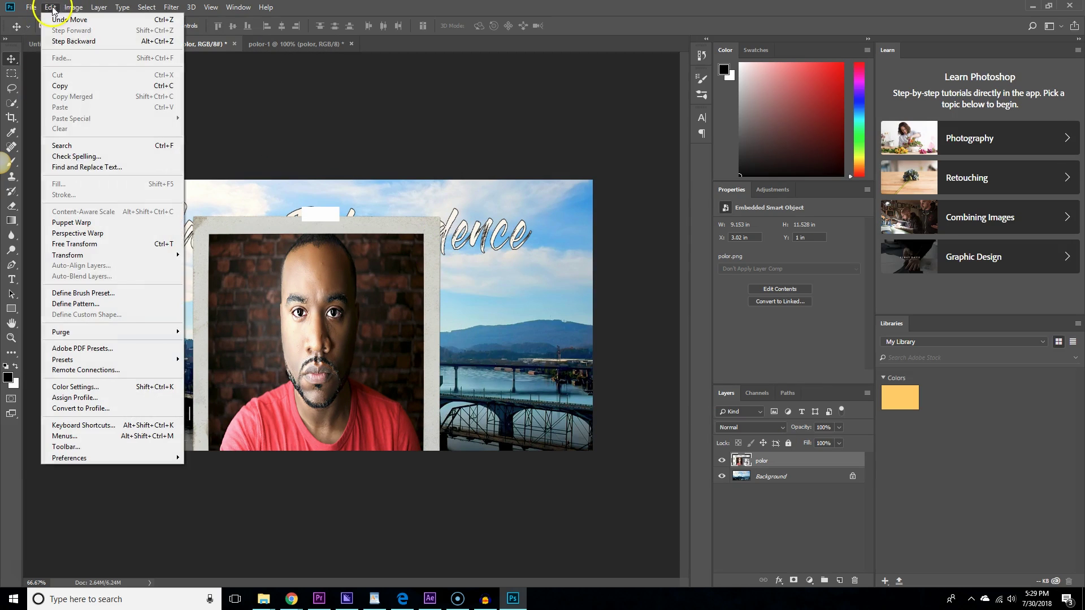
mouse_move(145, 255)
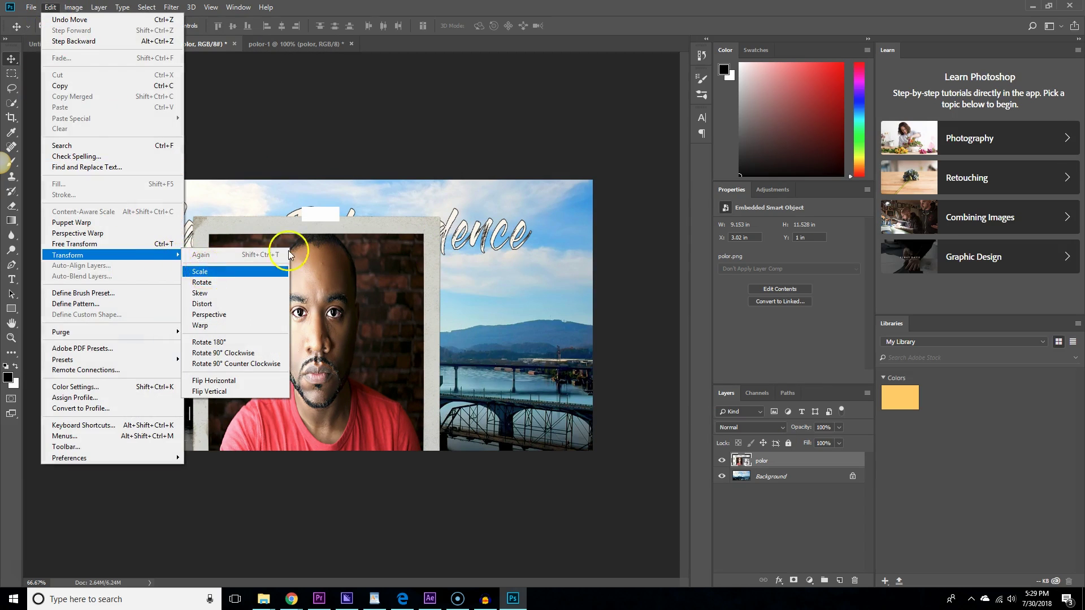
left_click(271, 271)
left_click_drag(459, 195, 497, 314)
right_click(497, 314)
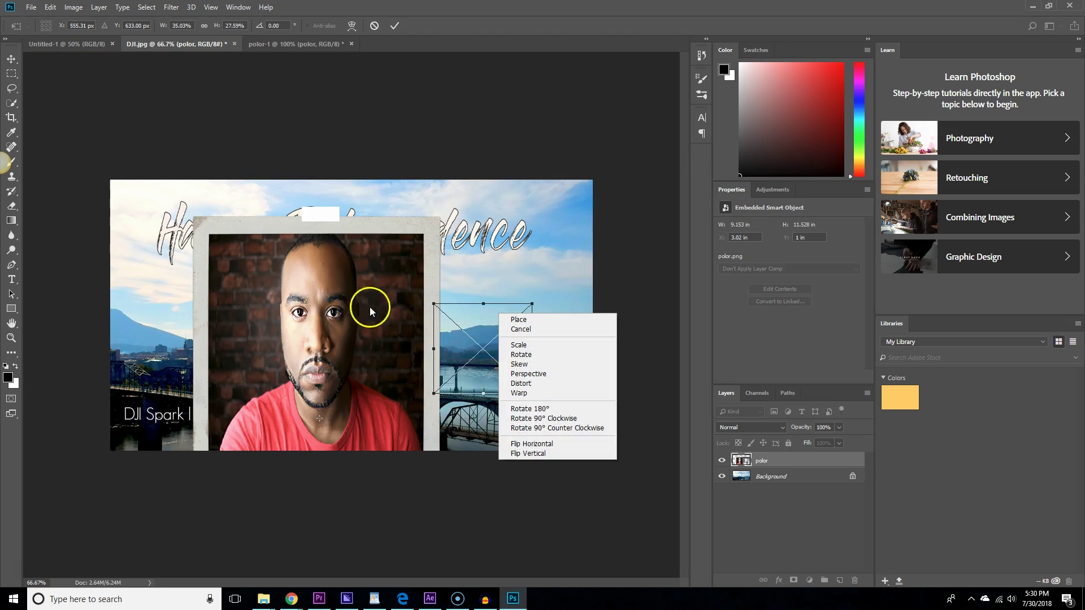
left_click(465, 336)
left_click_drag(477, 351, 465, 346)
Tilt the polaroid about 10° counterclockwise, shift it right, and commit the transform.
right_click(465, 346)
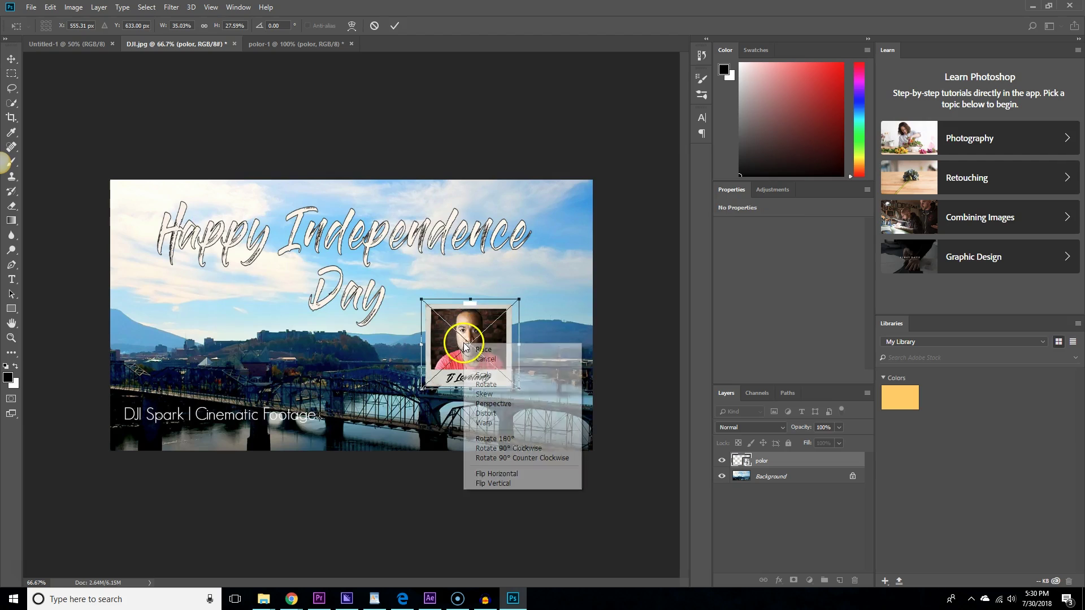
left_click(512, 387)
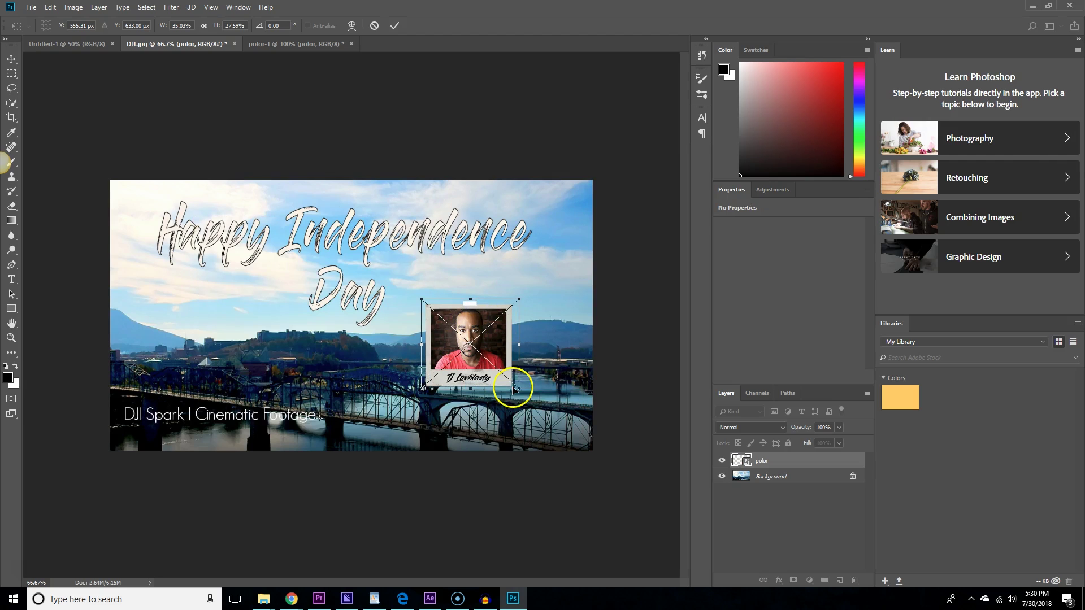
left_click_drag(500, 295, 493, 264)
left_click_drag(458, 311, 483, 312)
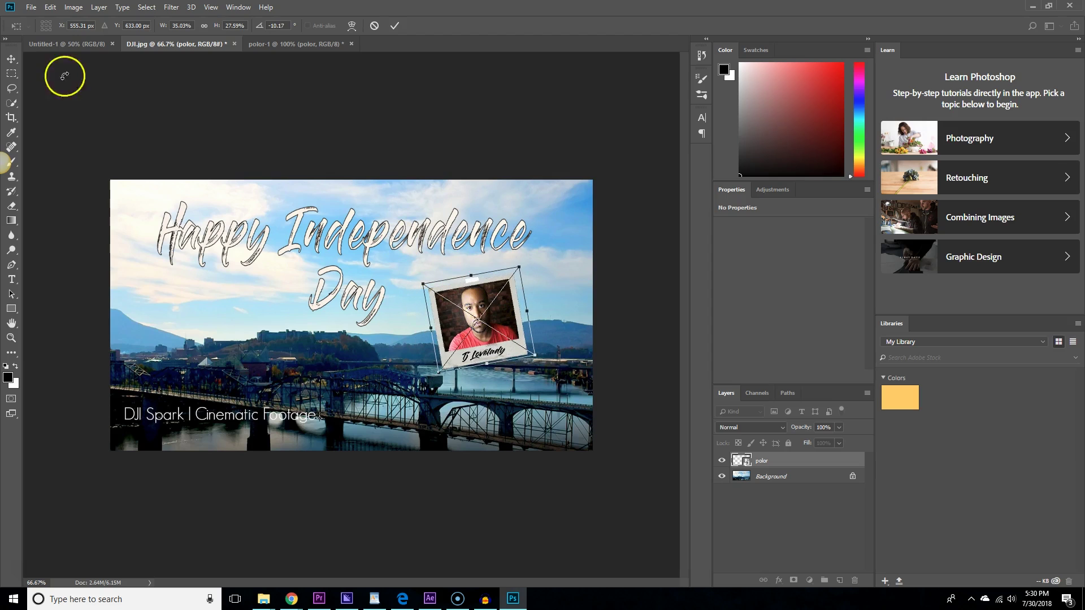
left_click(11, 59)
left_click(507, 222)
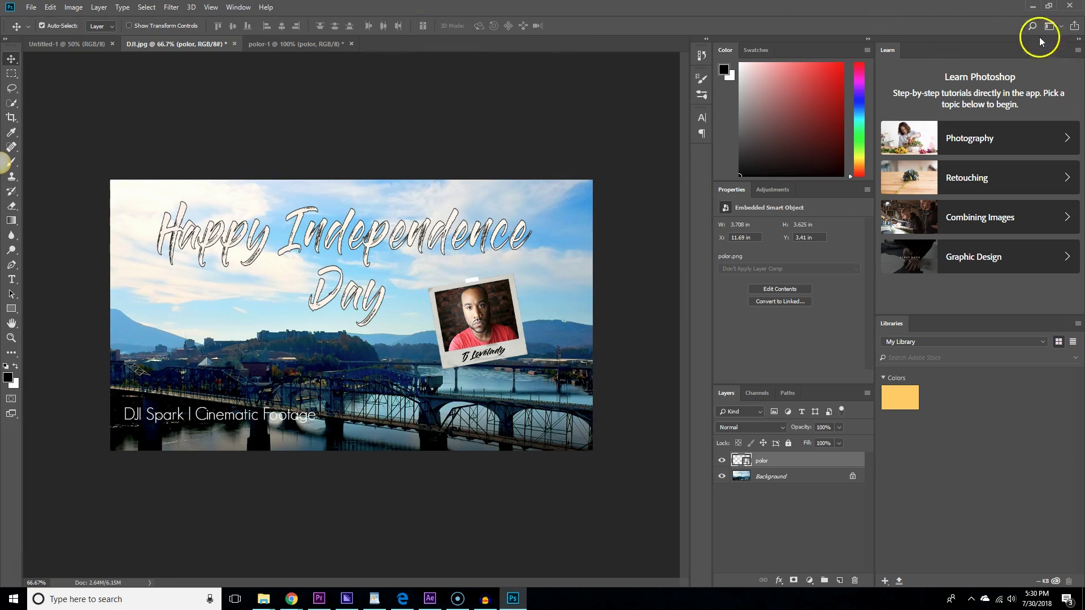
Switch from Photoshop to Chrome and enter 'pic' in the address bar to load PicMonkey.
left_click(1033, 7)
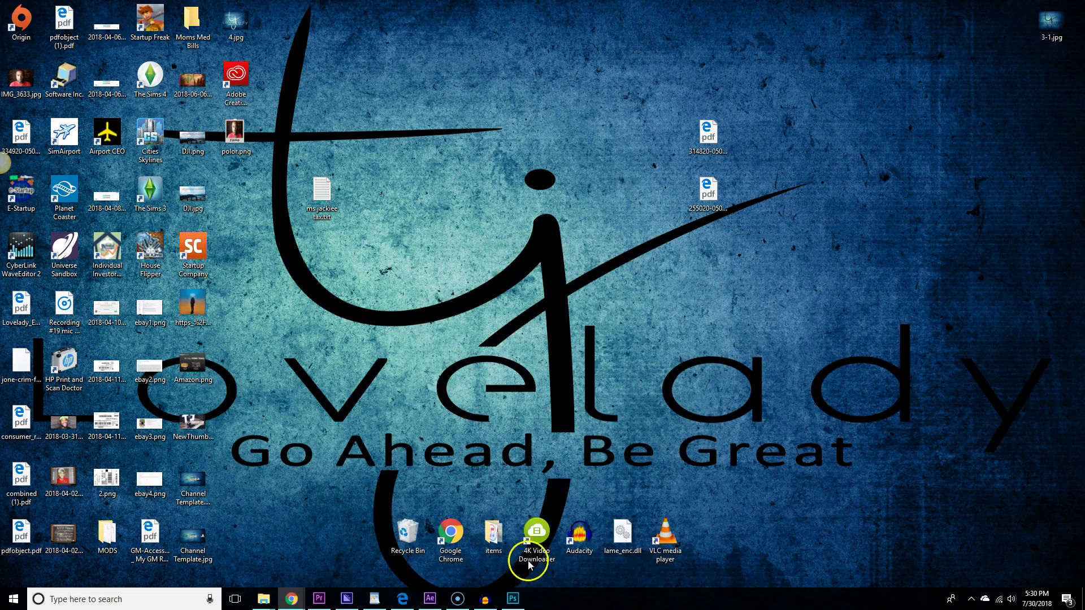
mouse_move(291, 598)
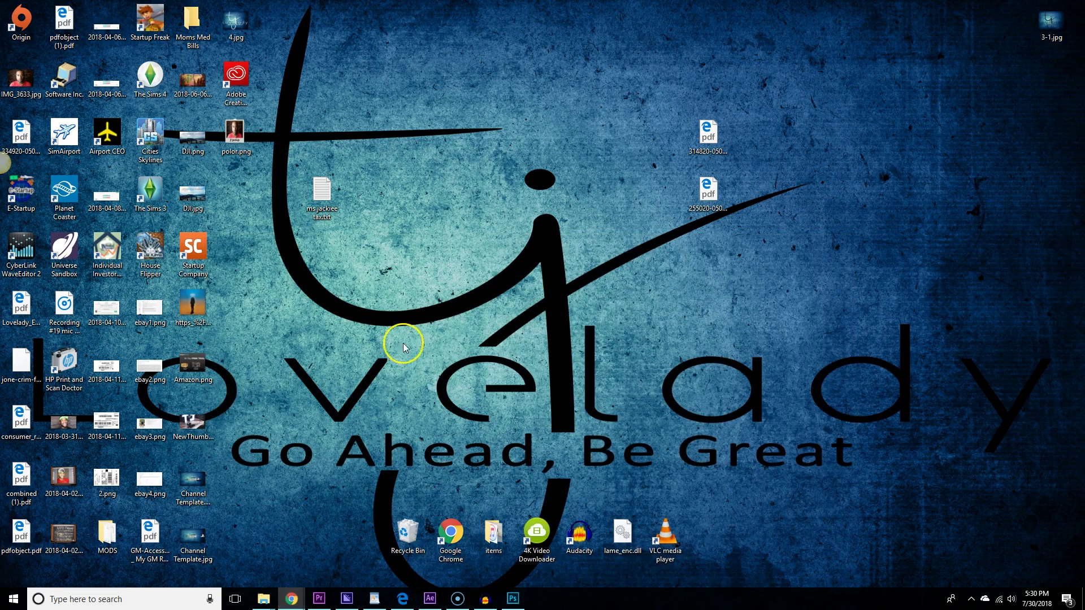
key("alt+Tab")
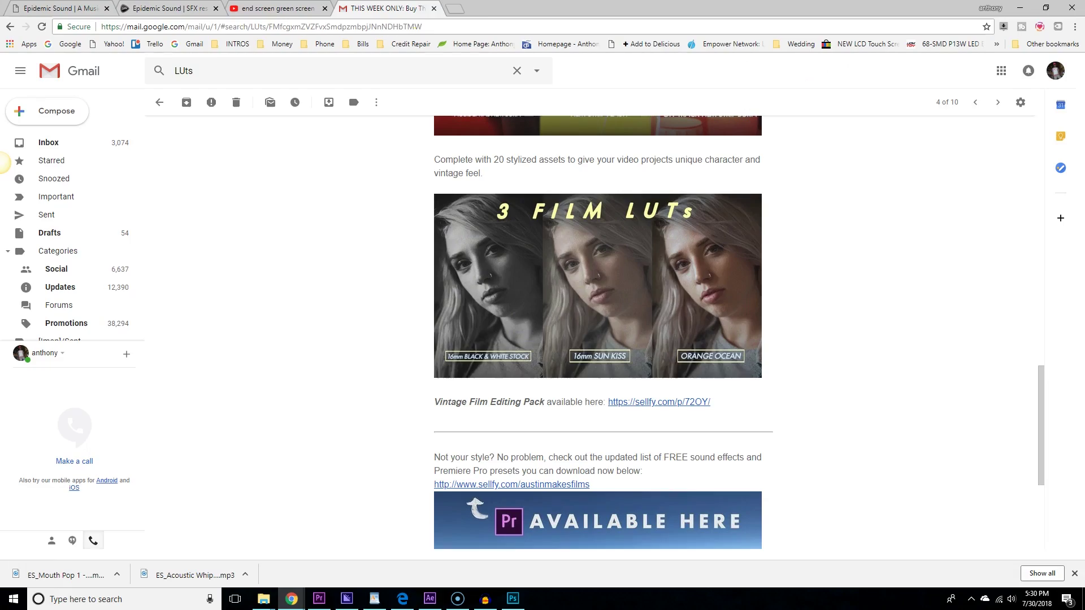
left_click(395, 28)
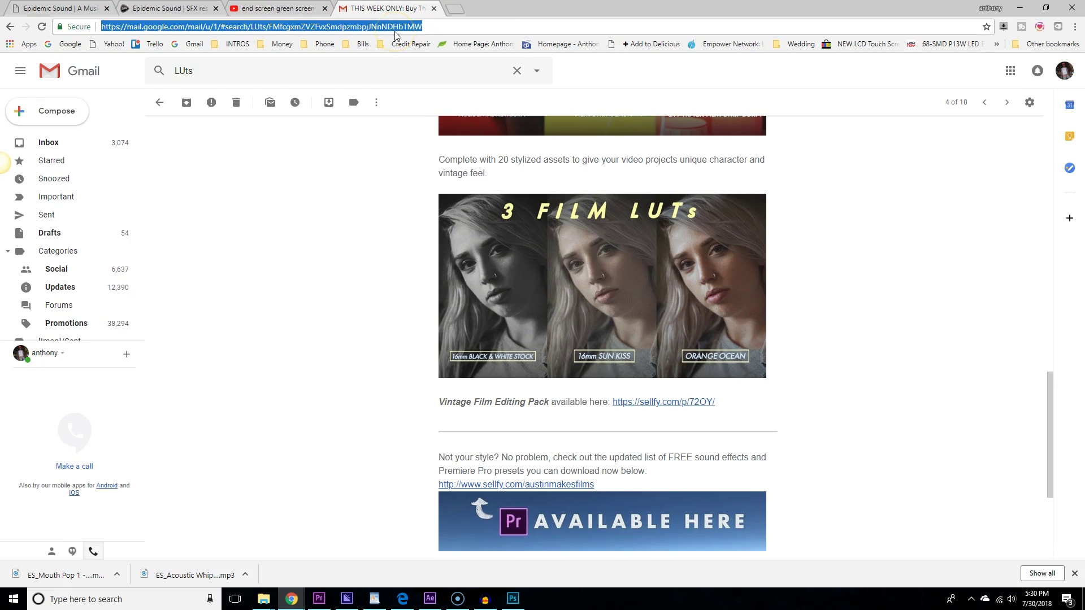
type("pic")
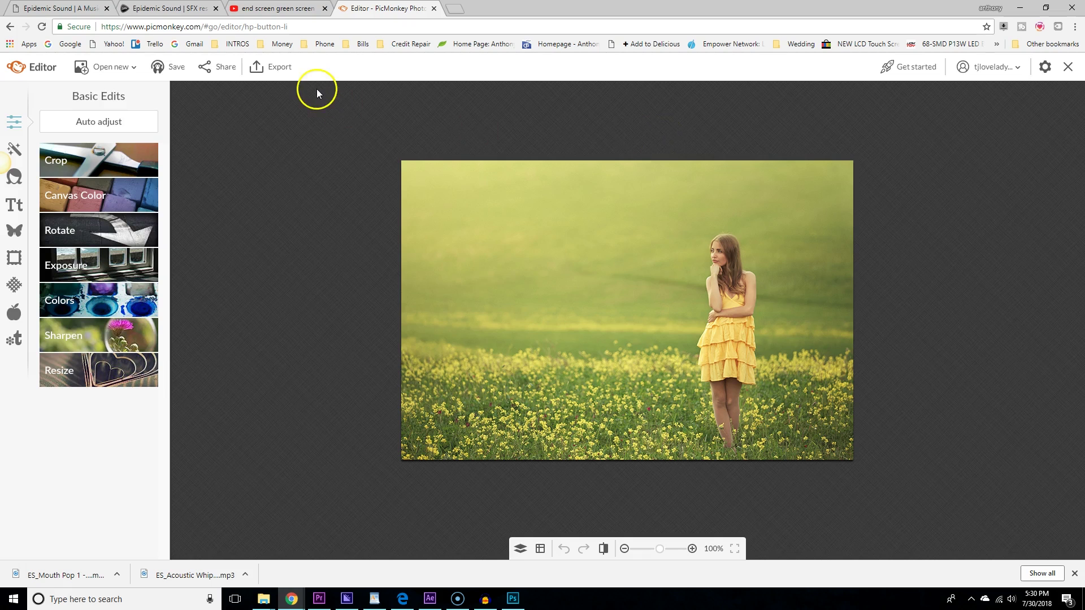
Open the kisspng polaroid frame PNG from the Desktop as a new PicMonkey image.
left_click(111, 67)
left_click(110, 110)
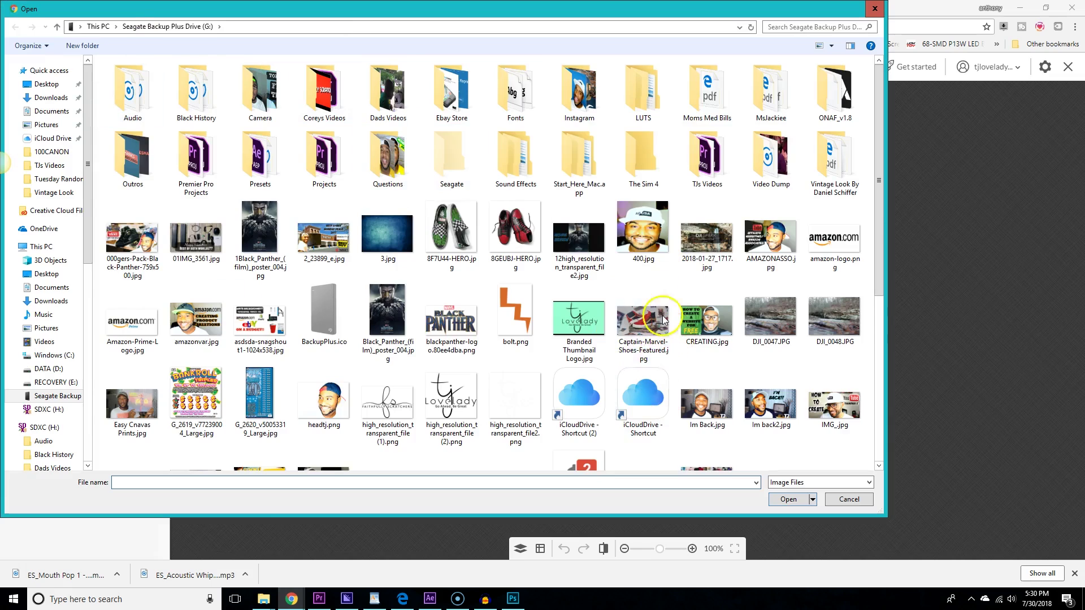
scroll(664, 320, "down", 5)
scroll(650, 322, "up", 5)
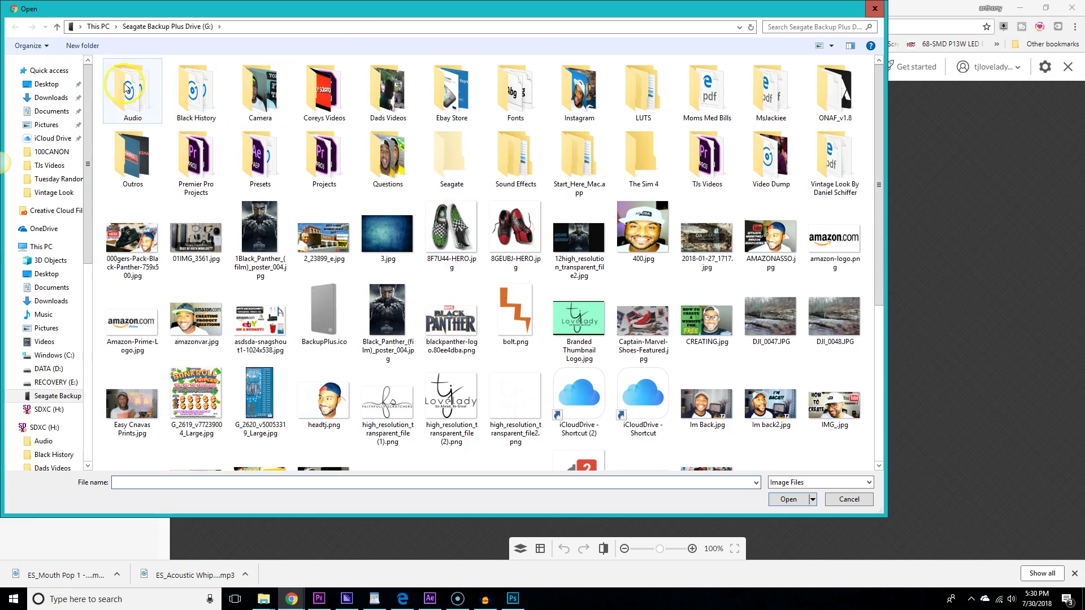
left_click(47, 84)
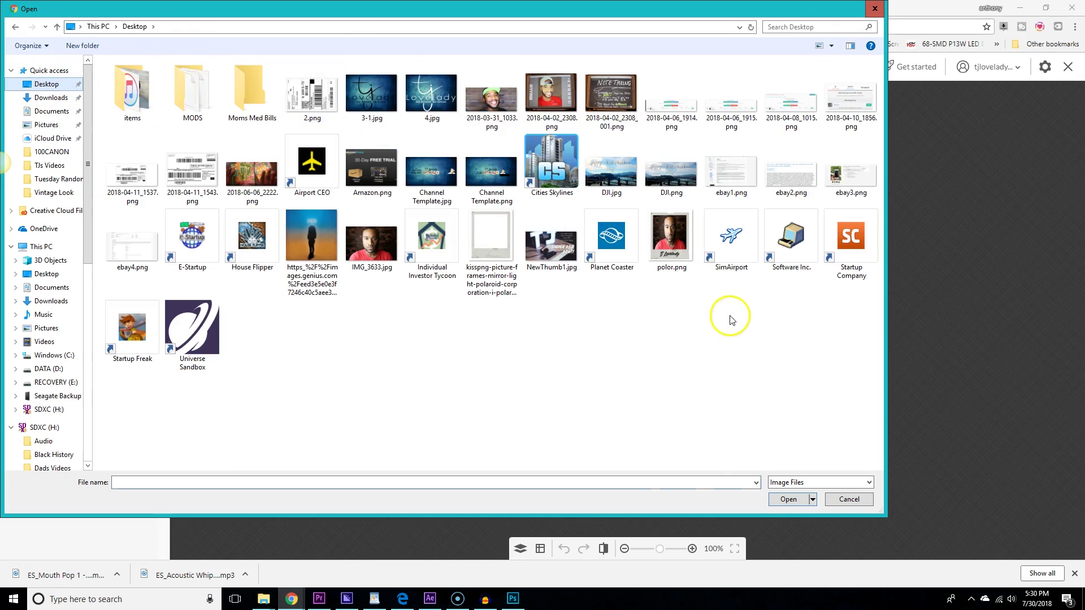
left_click(491, 240)
left_click(789, 499)
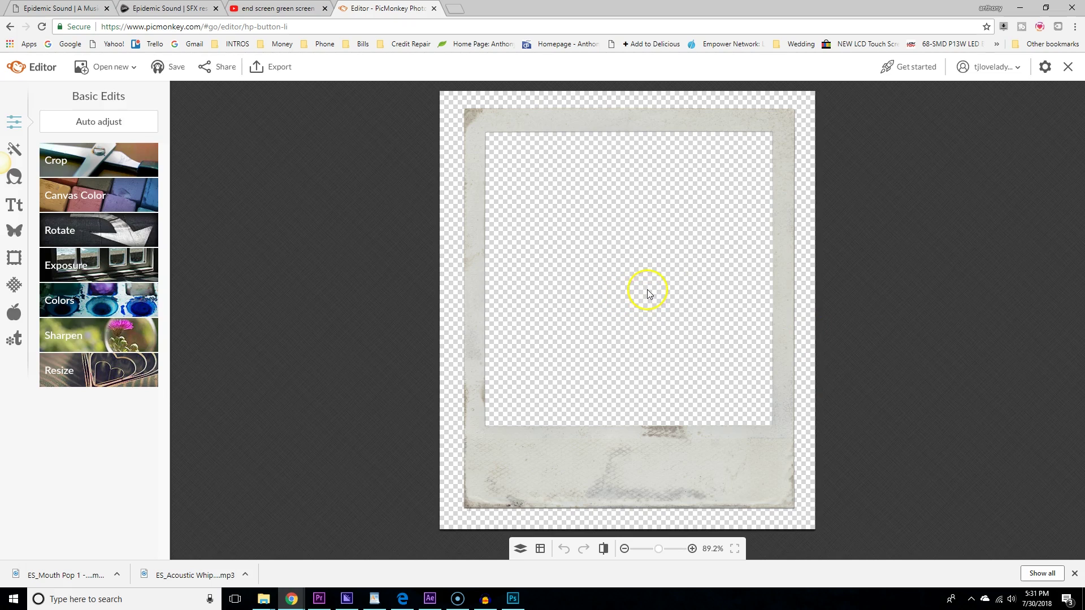
Show the Overlays panel and open the IMG_3633.jpg brick-wall portrait from the Desktop.
left_click(14, 231)
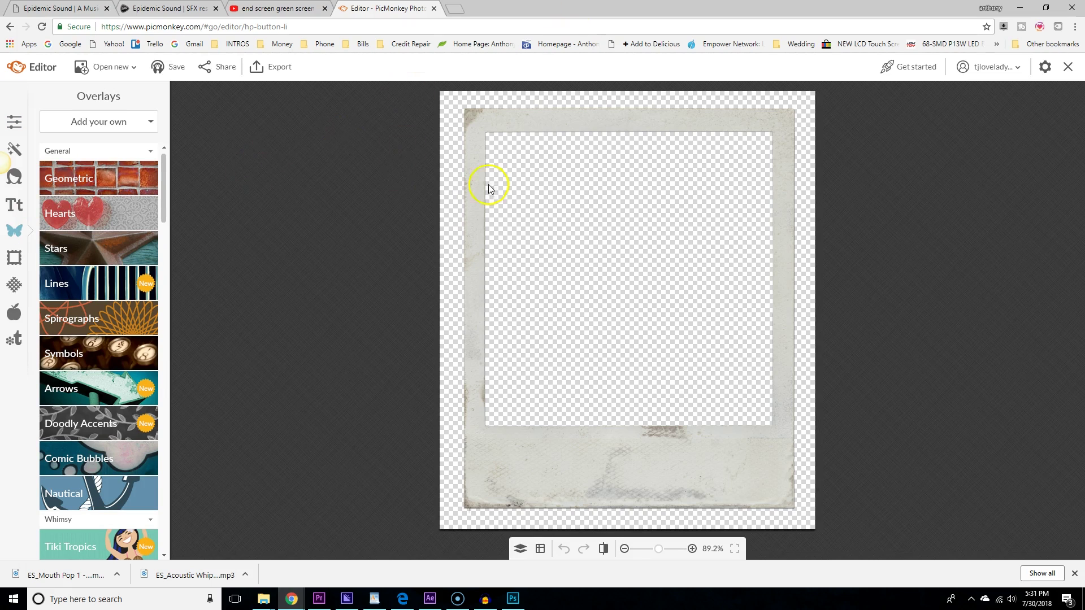
left_click(109, 69)
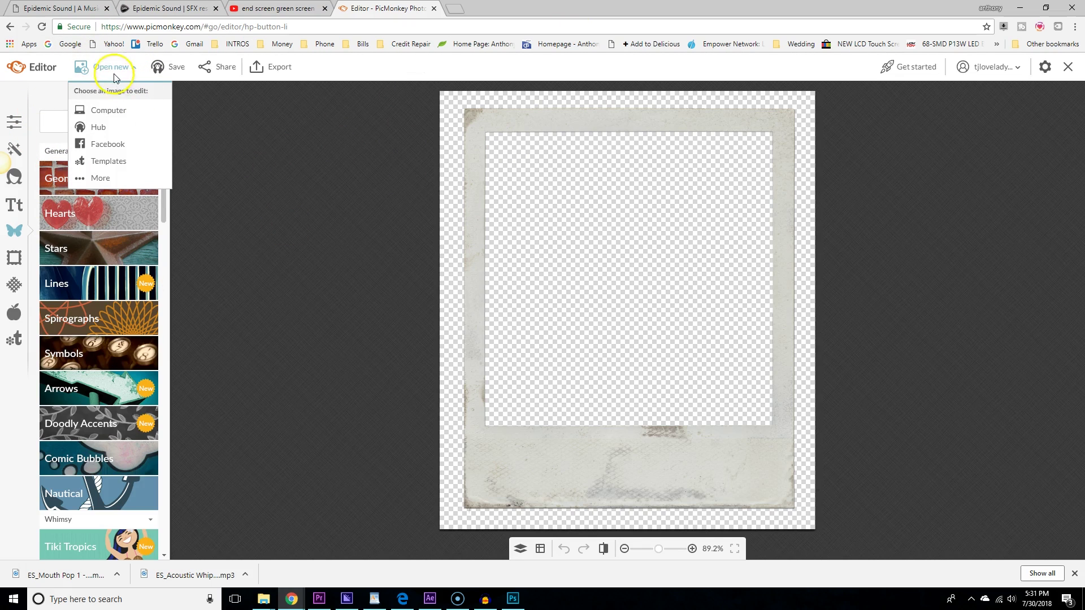
left_click(108, 110)
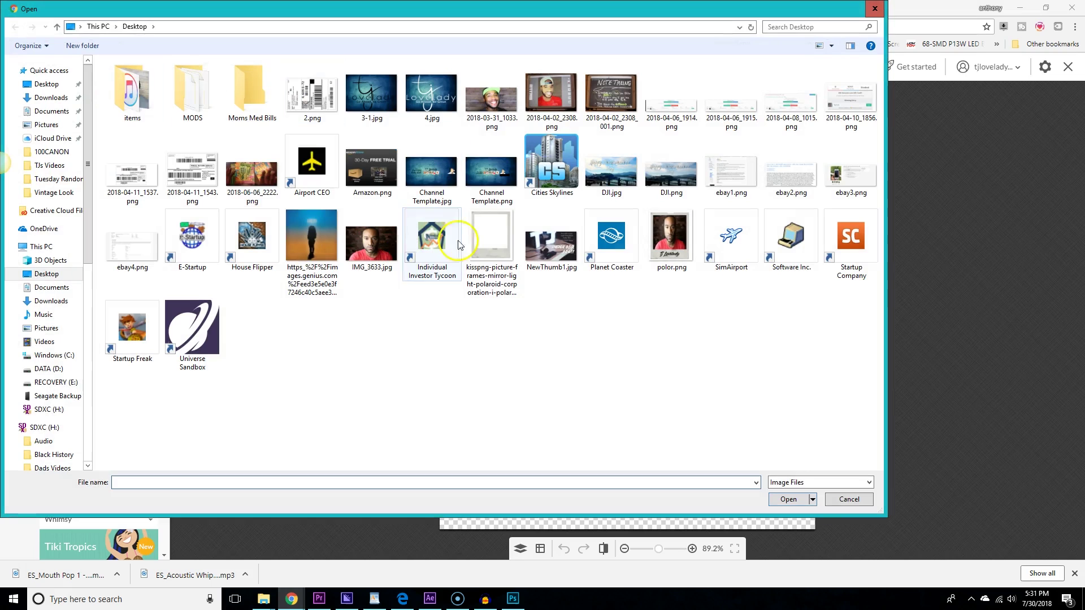
left_click(367, 240)
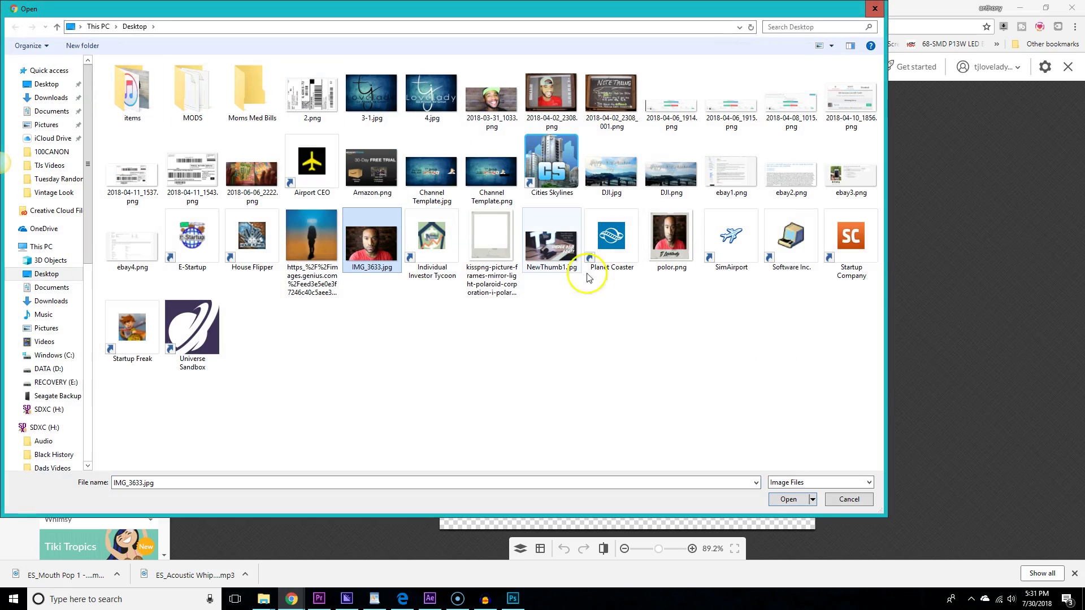
left_click(789, 500)
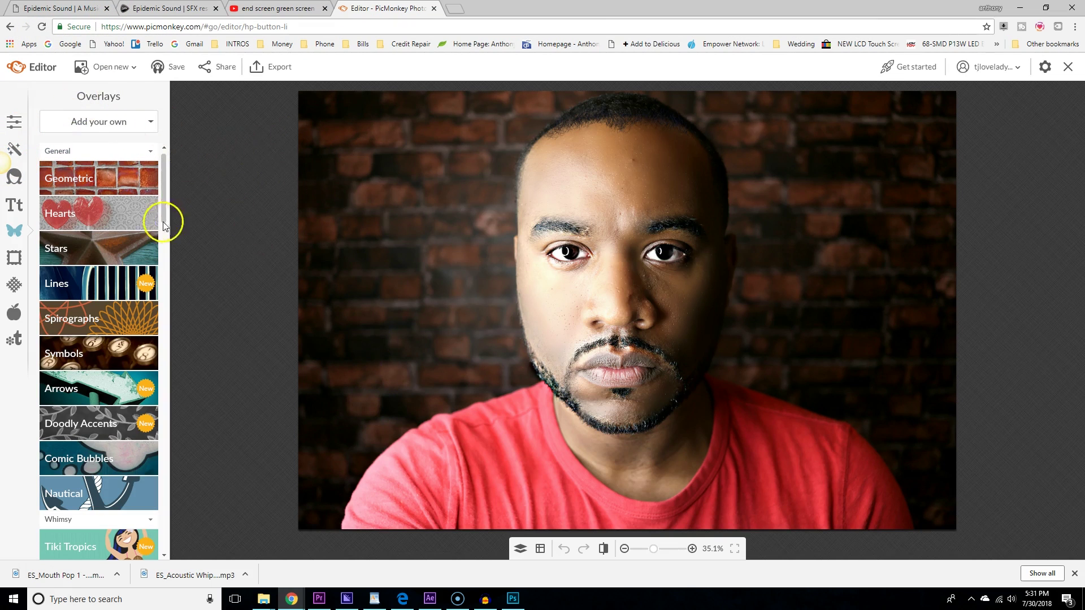
Add the polaroid frame PNG as an overlay, then move and enlarge it over the face.
left_click(107, 122)
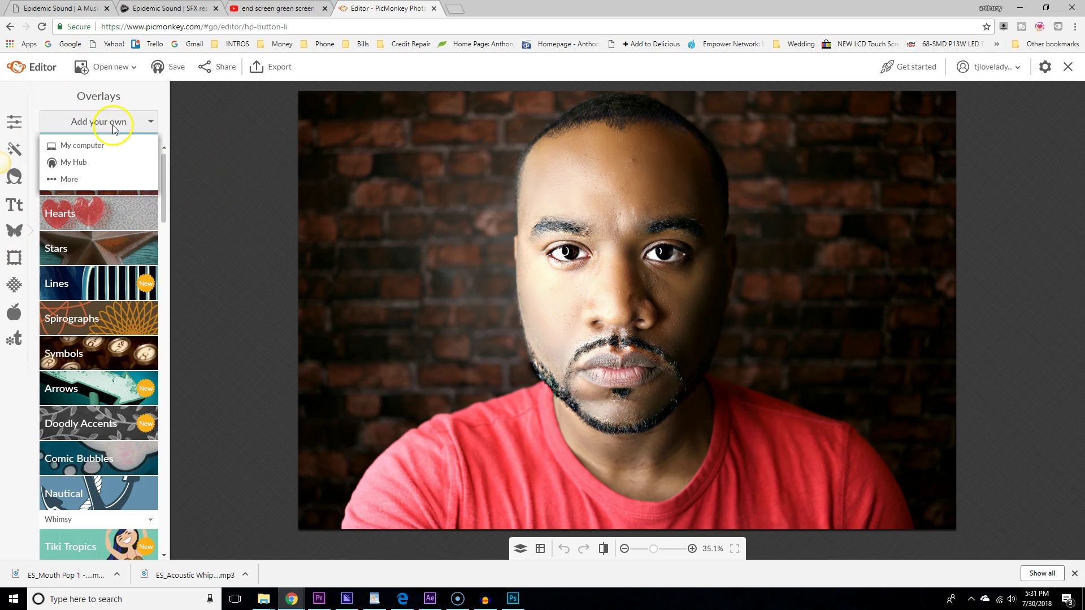
left_click(113, 146)
left_click(492, 249)
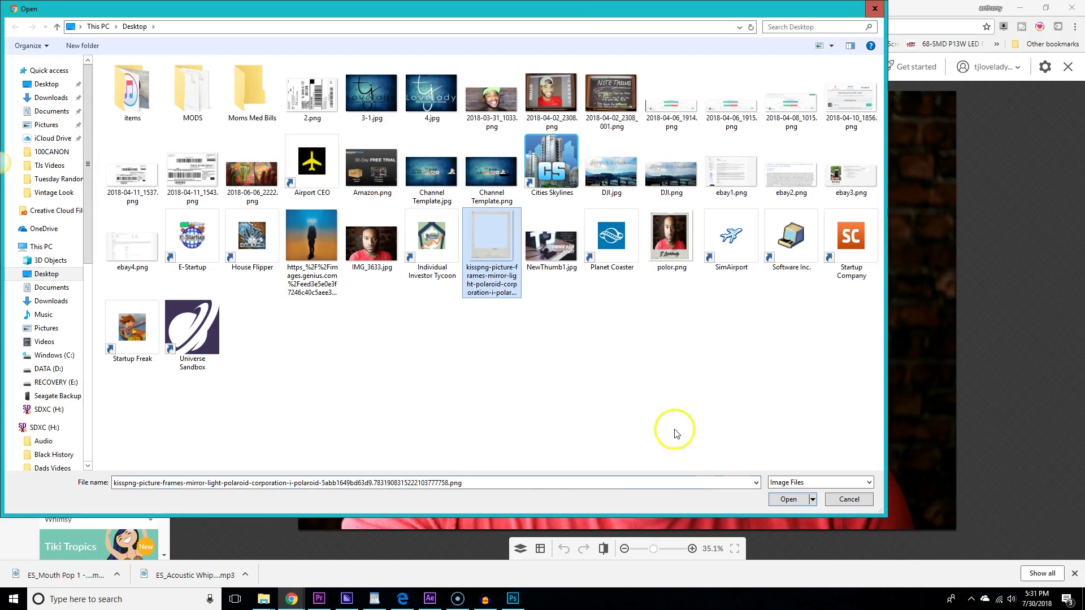
left_click(780, 498)
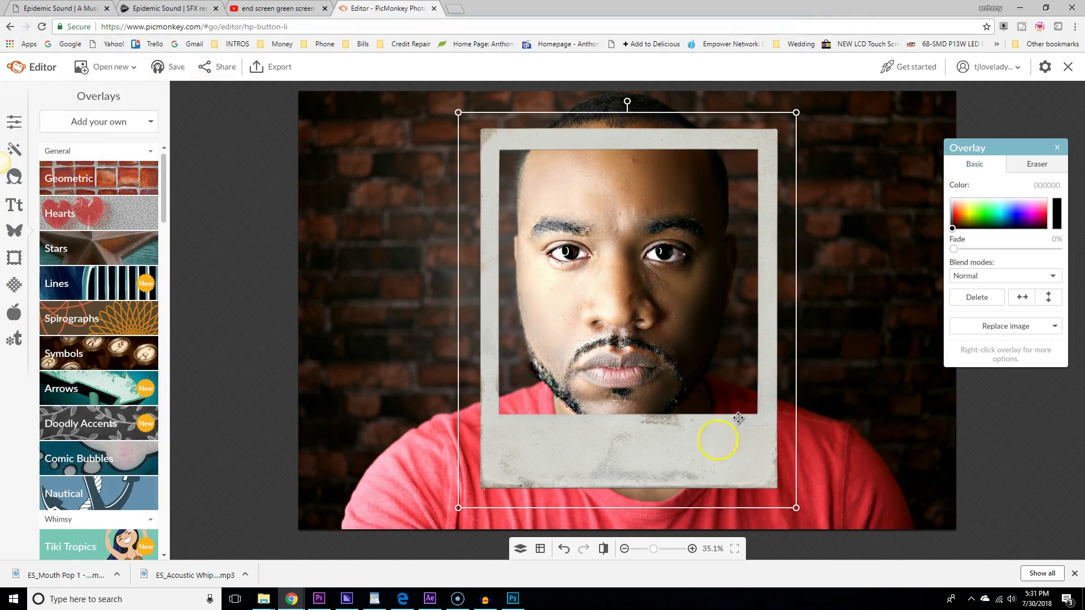
left_click_drag(659, 459, 607, 418)
left_click_drag(746, 466, 893, 540)
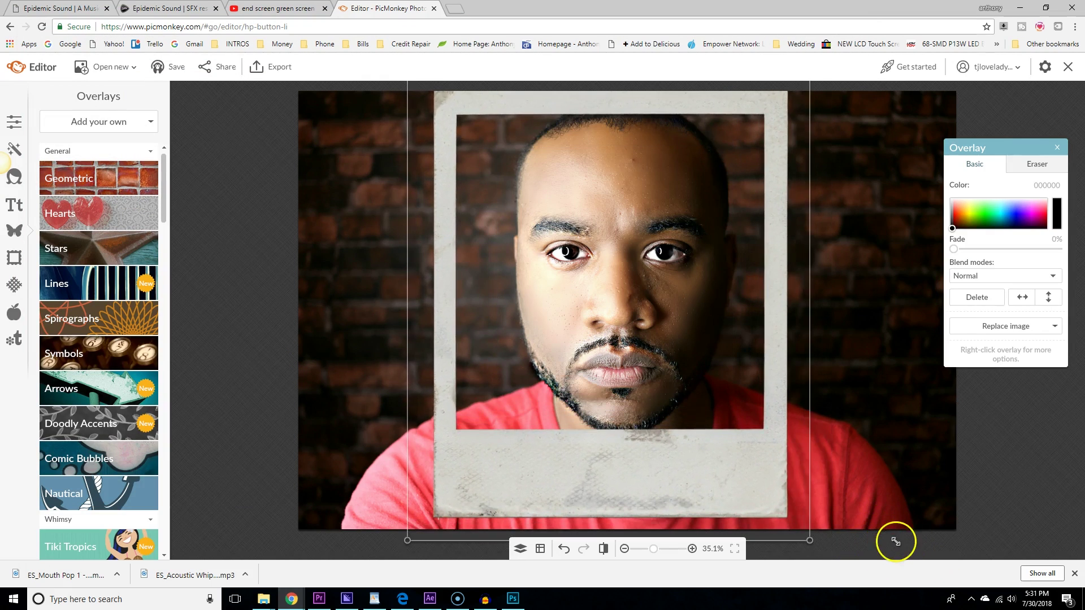
mouse_move(719, 484)
left_mouse_down()
mouse_move(736, 503)
mouse_move(740, 484)
left_mouse_up()
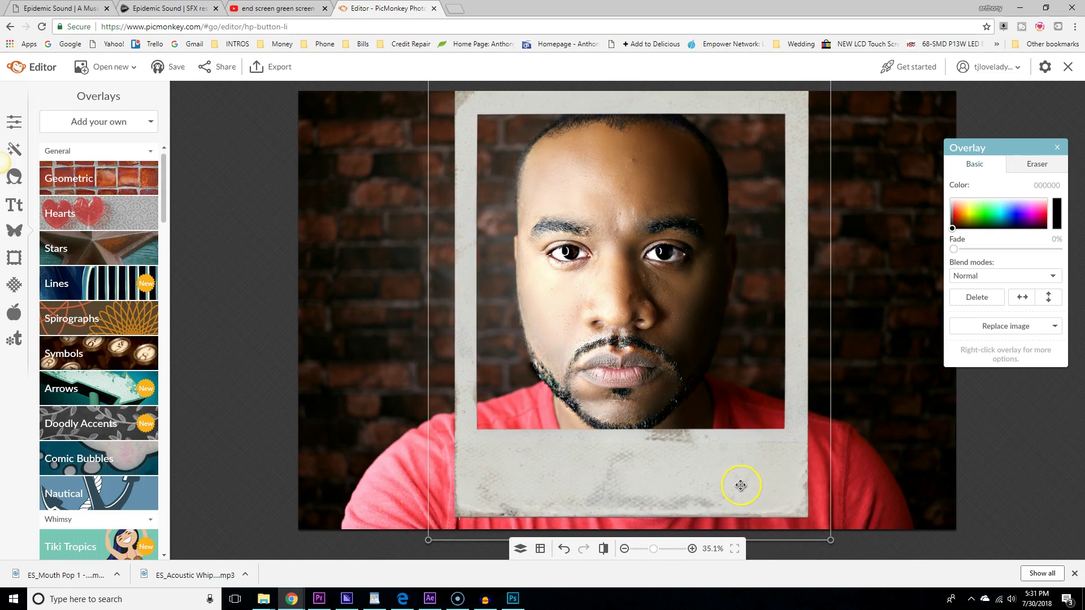
Deselect the overlay, review the layer list, and switch to Basic Edits.
left_click(912, 436)
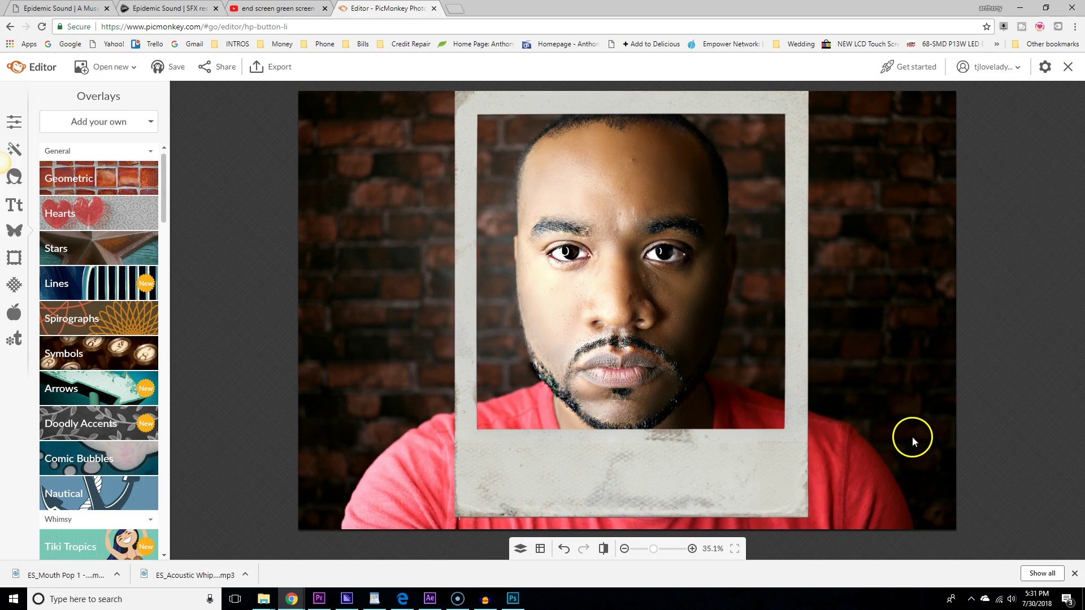
left_click(520, 547)
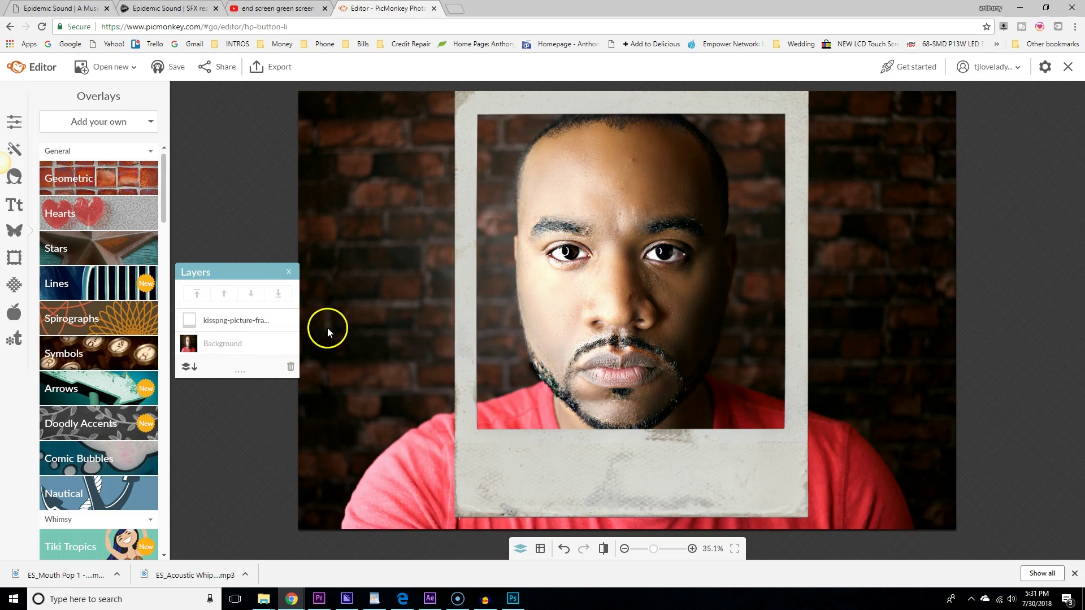
left_click(288, 273)
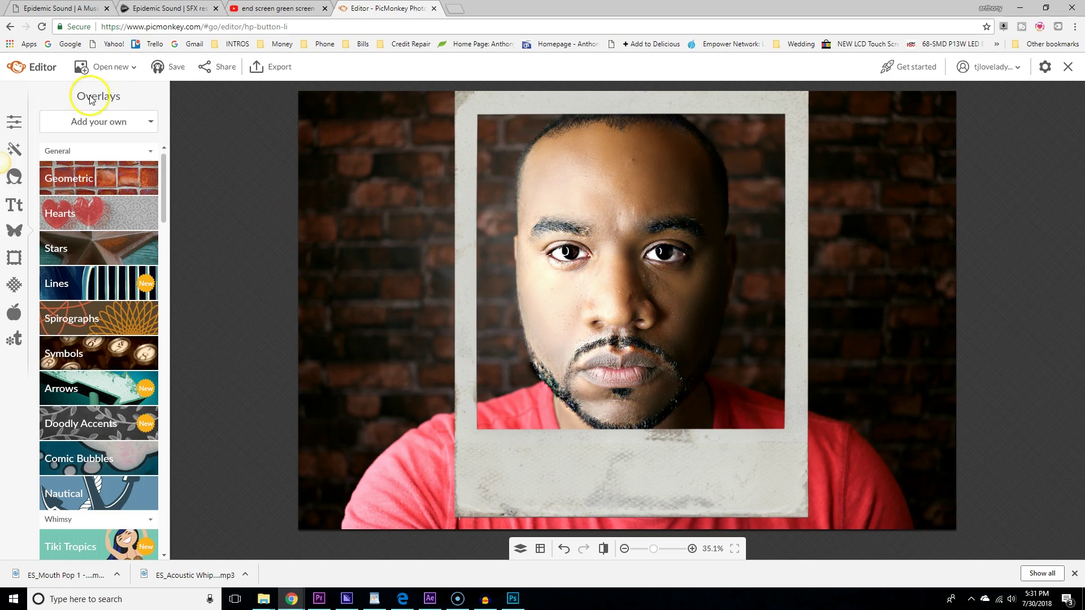
left_click(14, 121)
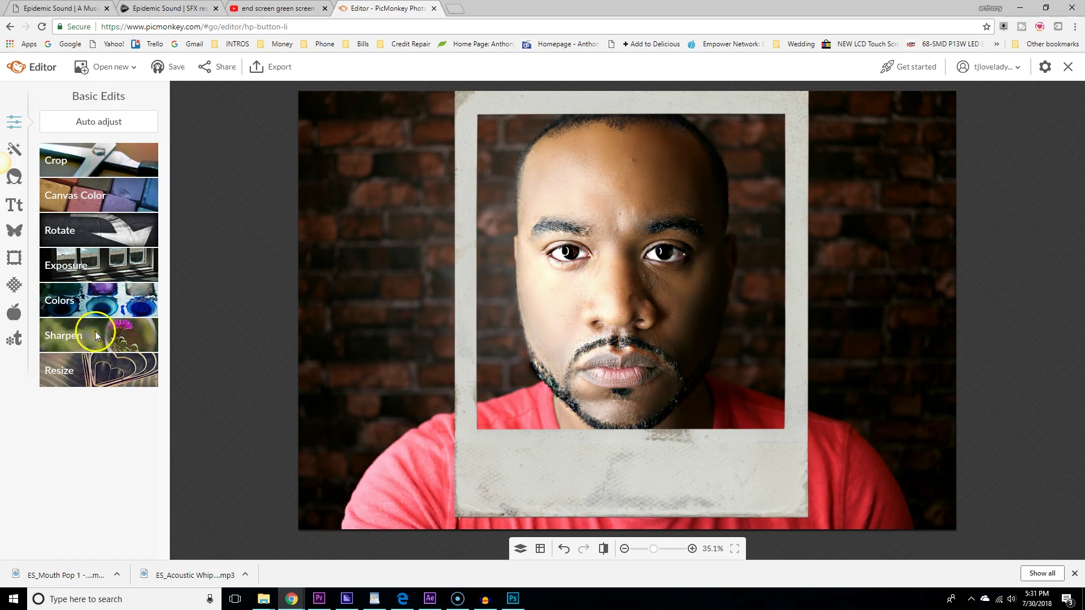
Crop the image tight to the polaroid frame edges at 1771 × 2153 px.
left_click(99, 165)
left_click_drag(450, 305, 505, 222)
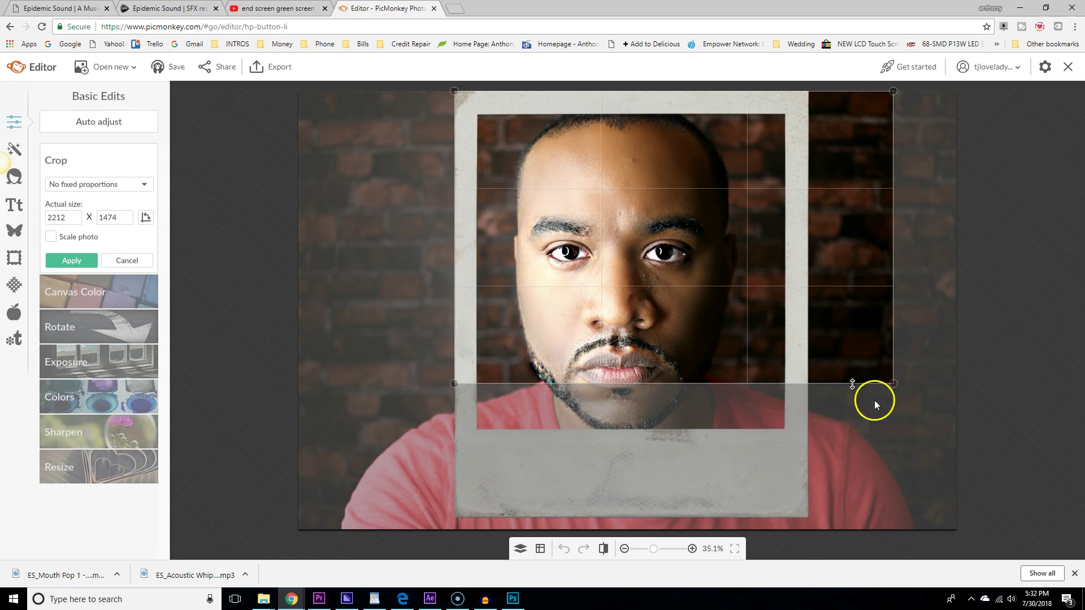
left_click_drag(898, 386, 811, 518)
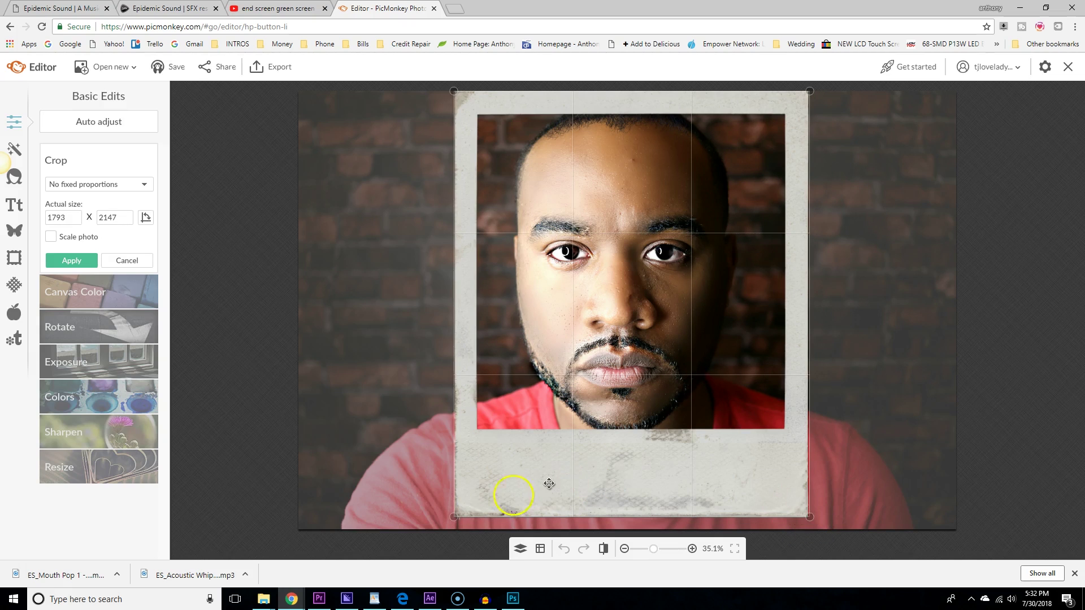
left_click_drag(450, 515, 453, 516)
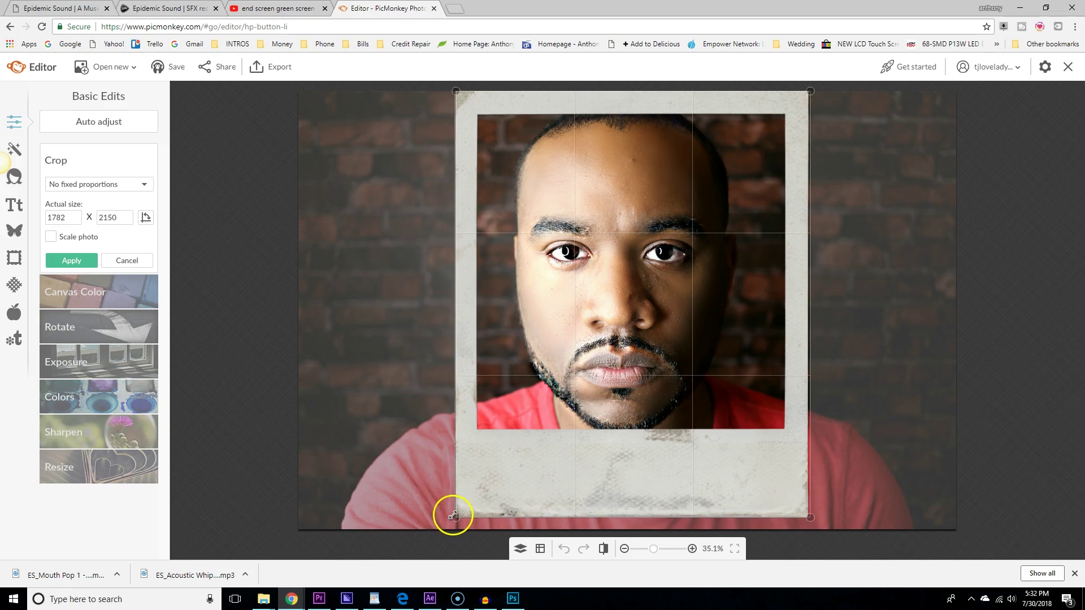
left_click_drag(804, 524, 805, 520)
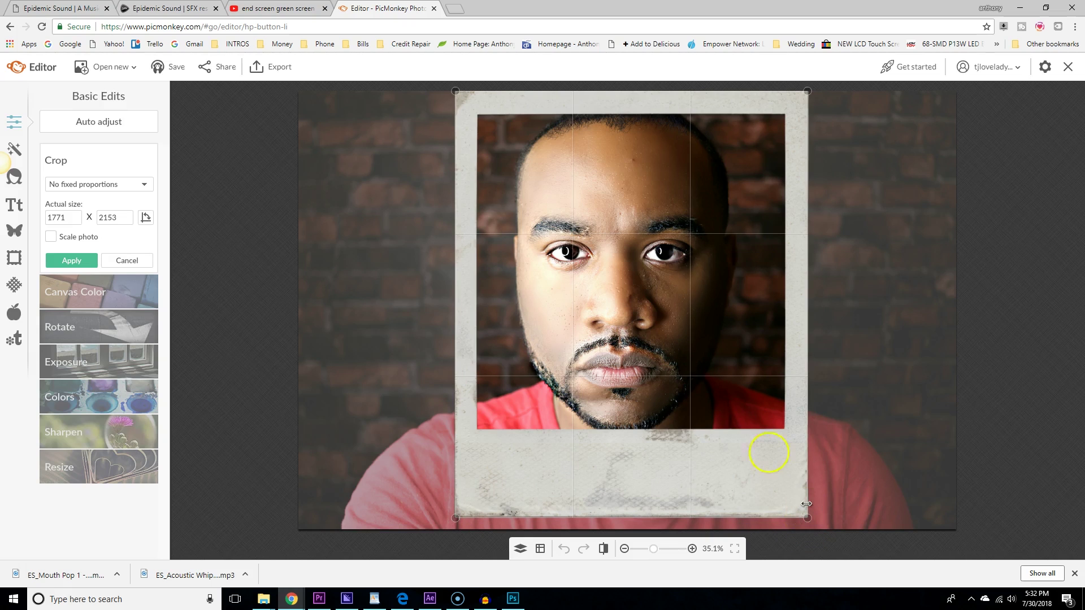
left_click(80, 265)
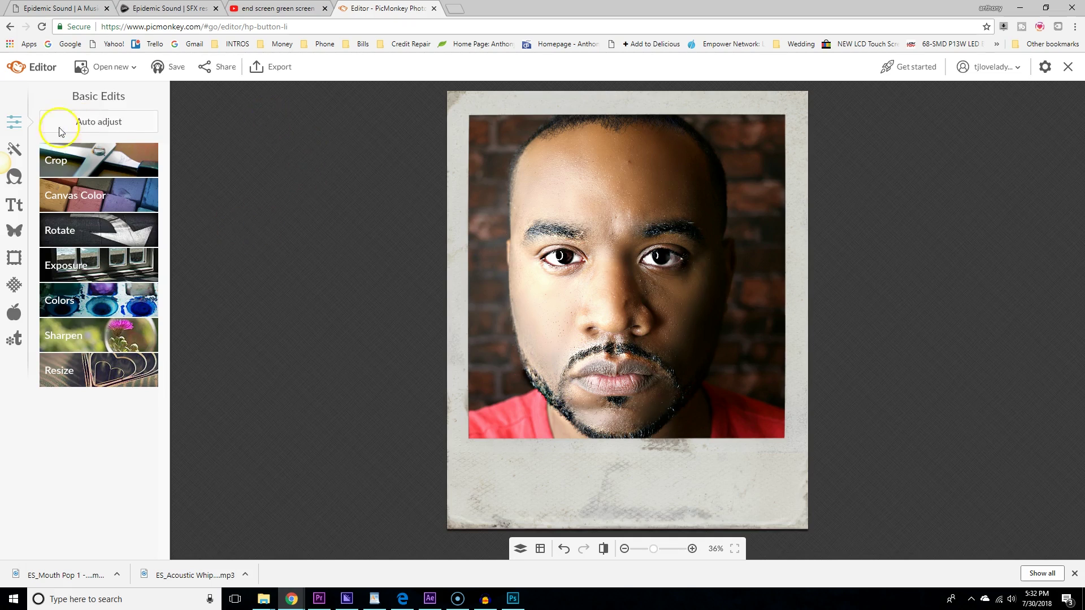
Export the framed portrait to the computer as a .jpg at 1771 × 2153 px.
left_click(277, 70)
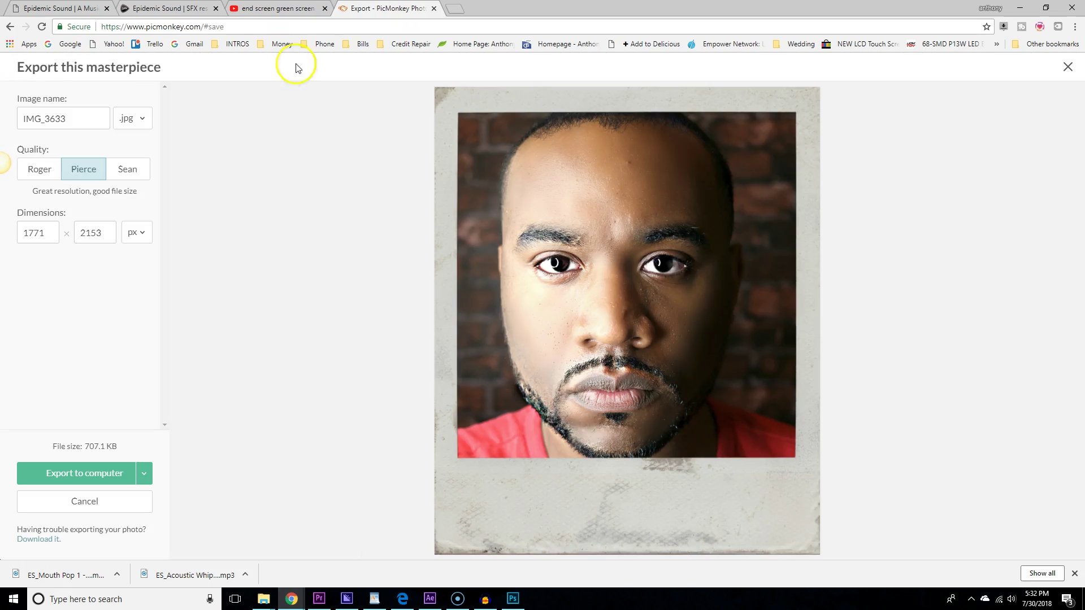
left_click(137, 127)
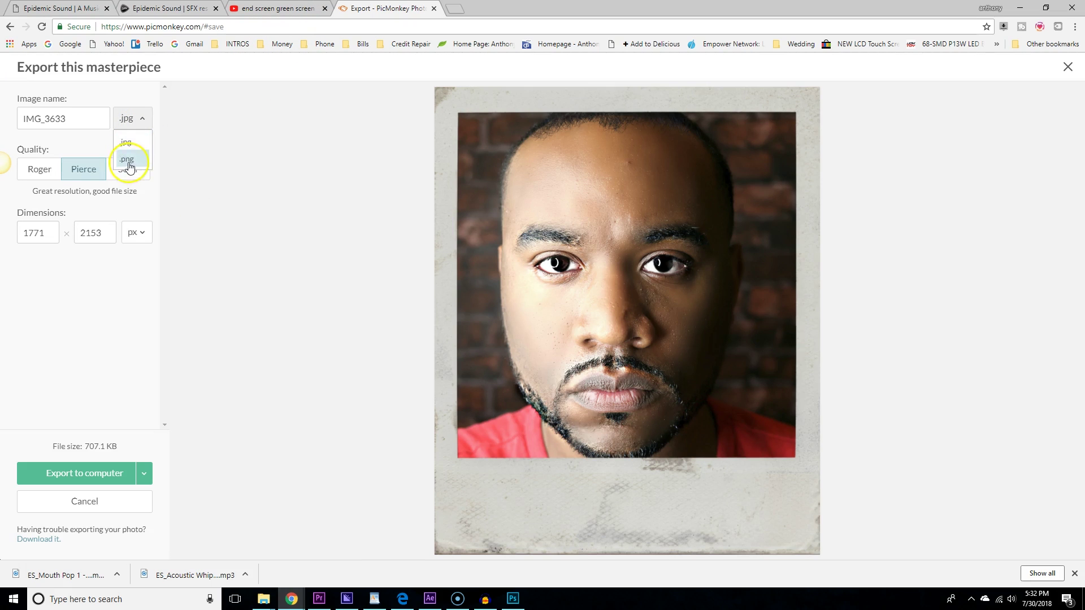
left_click(136, 147)
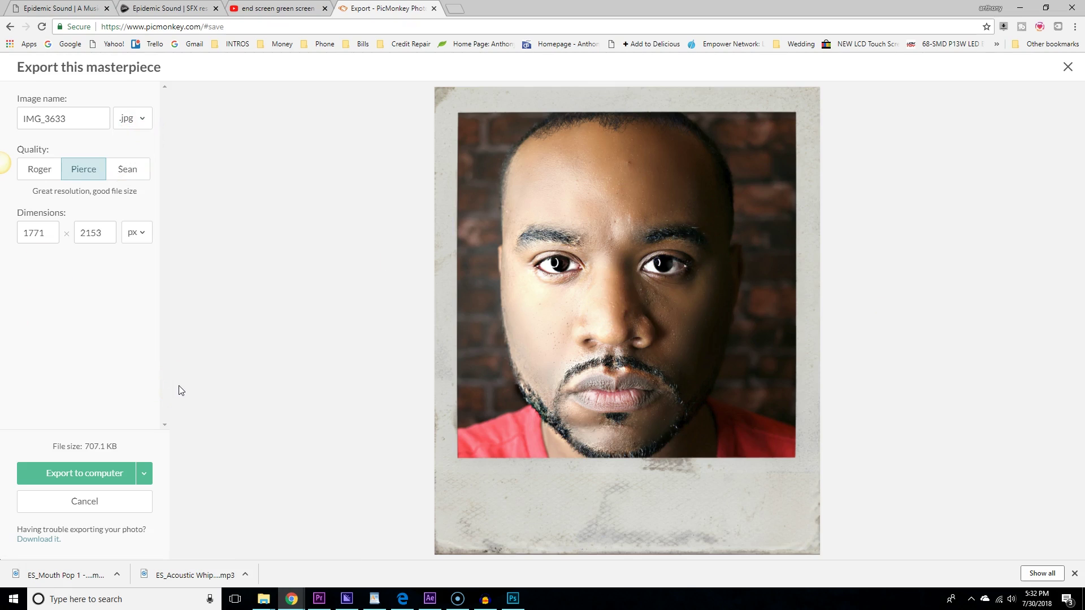
left_click(84, 473)
left_click(132, 119)
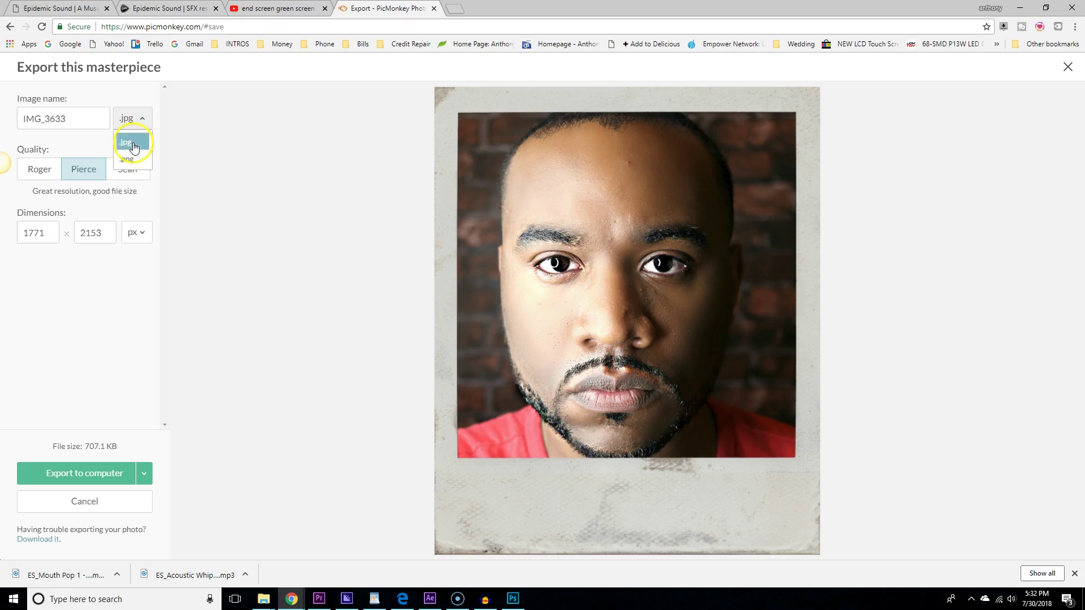
left_click(130, 140)
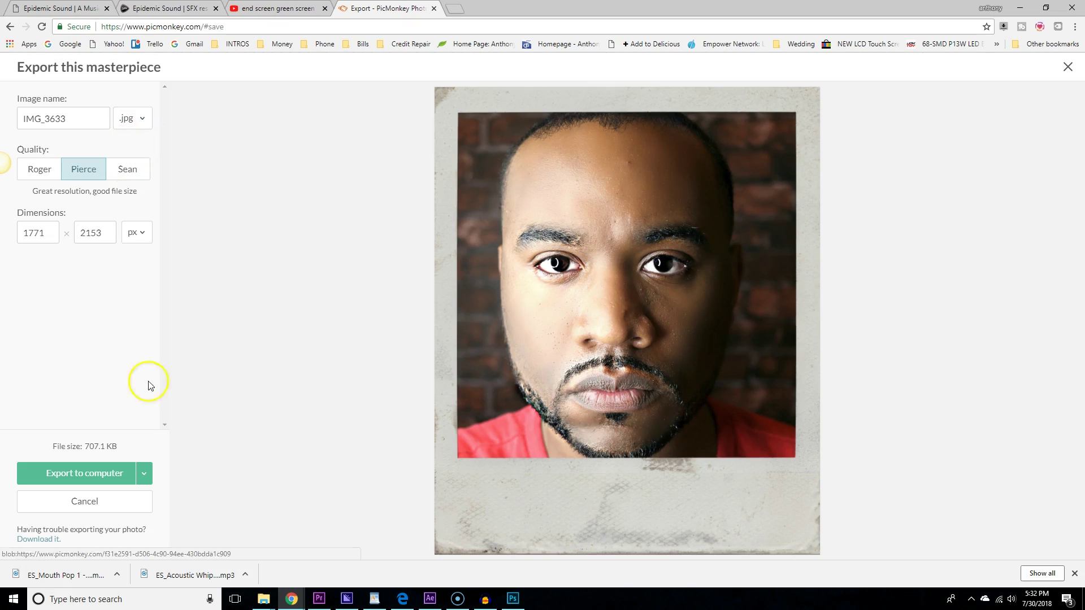